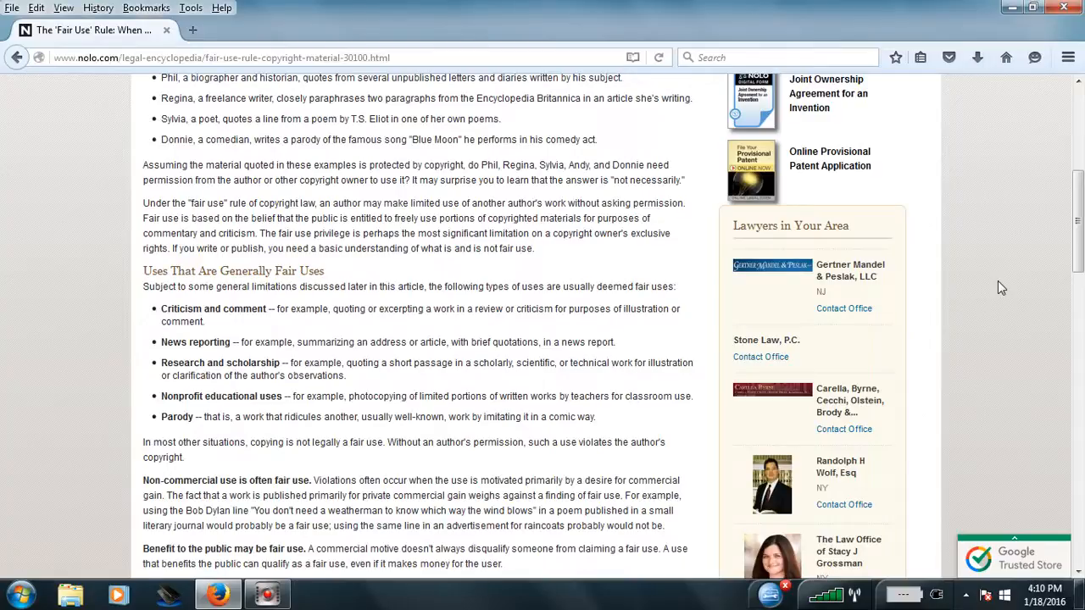
{"action": "scroll", "coordinate": [900, 291], "scroll_direction": "up", "scroll_amount": 4}
{"action": "scroll", "coordinate": [900, 291], "scroll_direction": "up", "scroll_amount": 1}
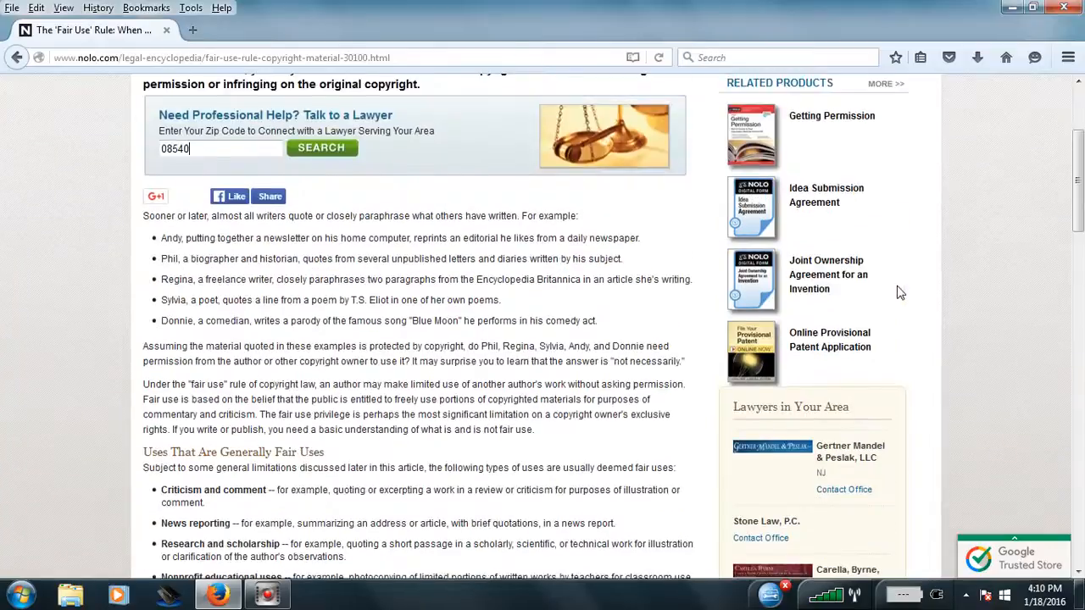
{"action": "scroll", "coordinate": [899, 292], "scroll_direction": "down", "scroll_amount": 6}
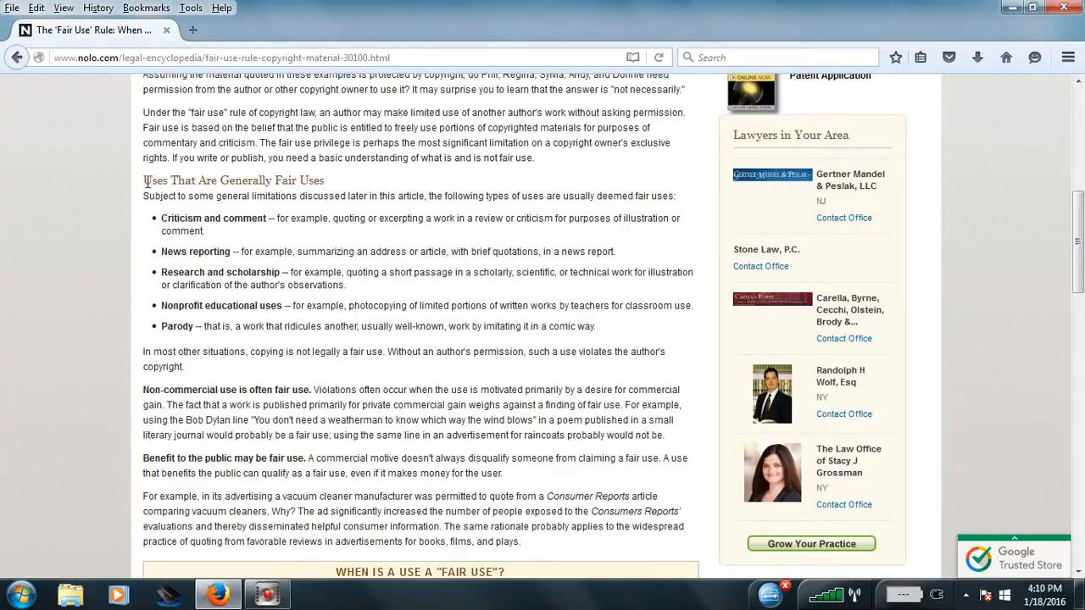
{"action": "scroll", "coordinate": [146, 181], "scroll_direction": "up", "scroll_amount": 5}
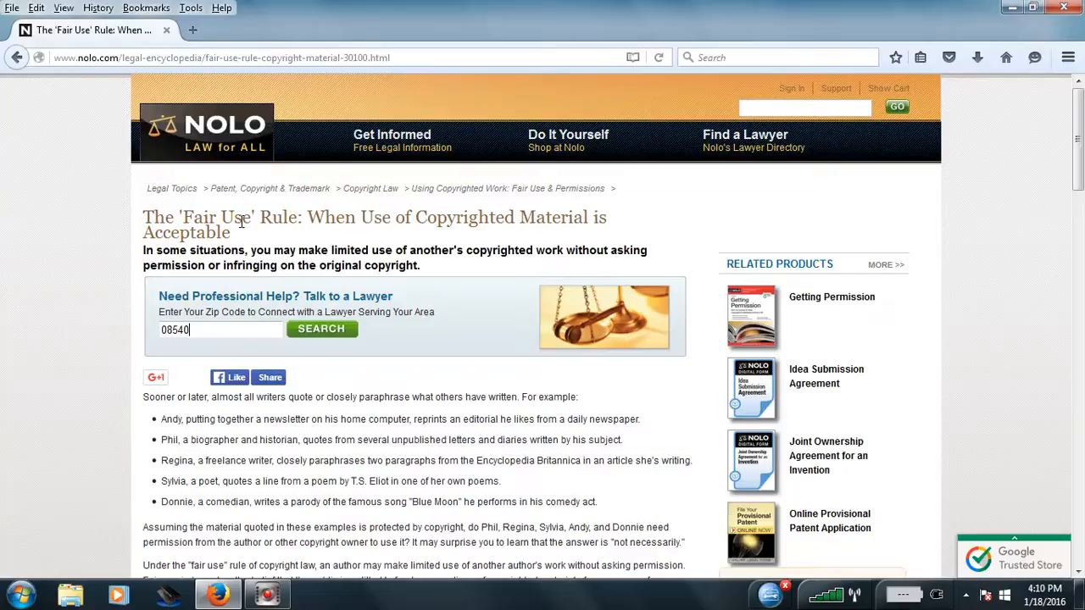
{"action": "scroll", "coordinate": [284, 199], "scroll_direction": "down", "scroll_amount": 3}
{"action": "scroll", "coordinate": [284, 199], "scroll_direction": "down", "scroll_amount": 6}
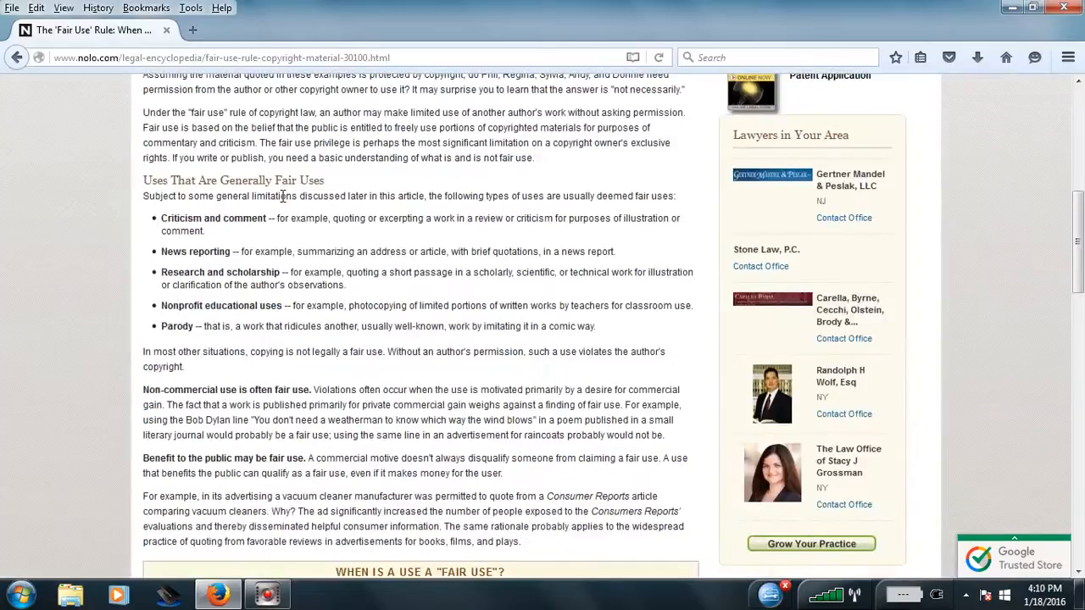
{"action": "scroll", "coordinate": [284, 199], "scroll_direction": "down", "scroll_amount": 5}
{"action": "scroll", "coordinate": [284, 199], "scroll_direction": "up", "scroll_amount": 5}
Highlight and review the Criticism and comment bullet in the Nolo fair use article
{"action": "mouse_move", "coordinate": [380, 219]}
{"action": "left_mouse_down"}
{"action": "mouse_move", "coordinate": [437, 224]}
{"action": "mouse_move", "coordinate": [377, 226]}
{"action": "left_mouse_up"}
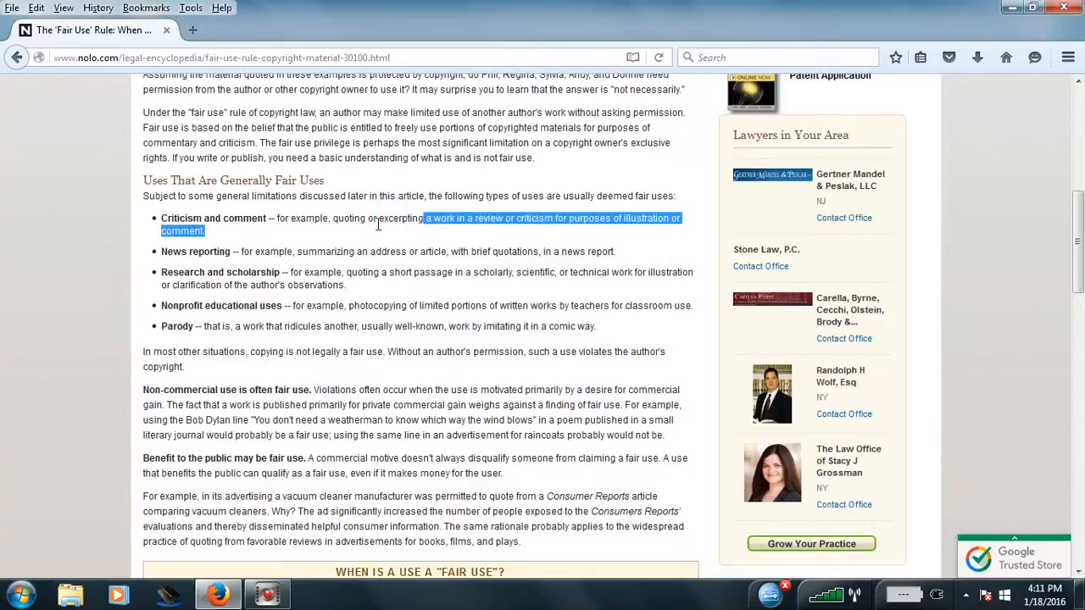
{"action": "double_click", "coordinate": [379, 219]}
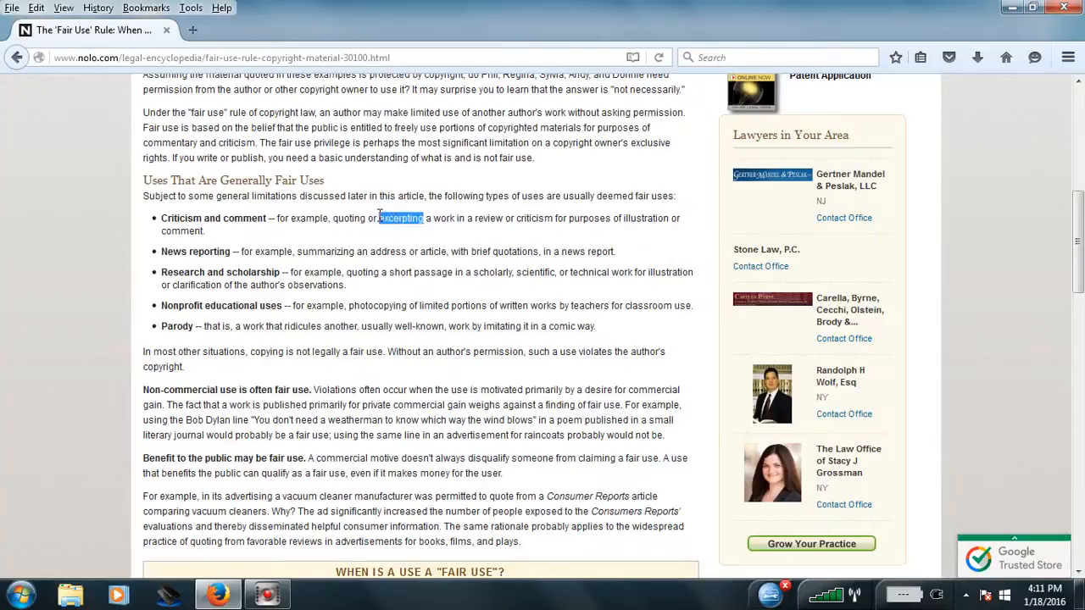
{"action": "left_click_drag", "start_coordinate": [425, 219], "coordinate": [407, 234]}
{"action": "left_click", "coordinate": [408, 234]}
{"action": "left_click_drag", "start_coordinate": [624, 218], "coordinate": [649, 236]}
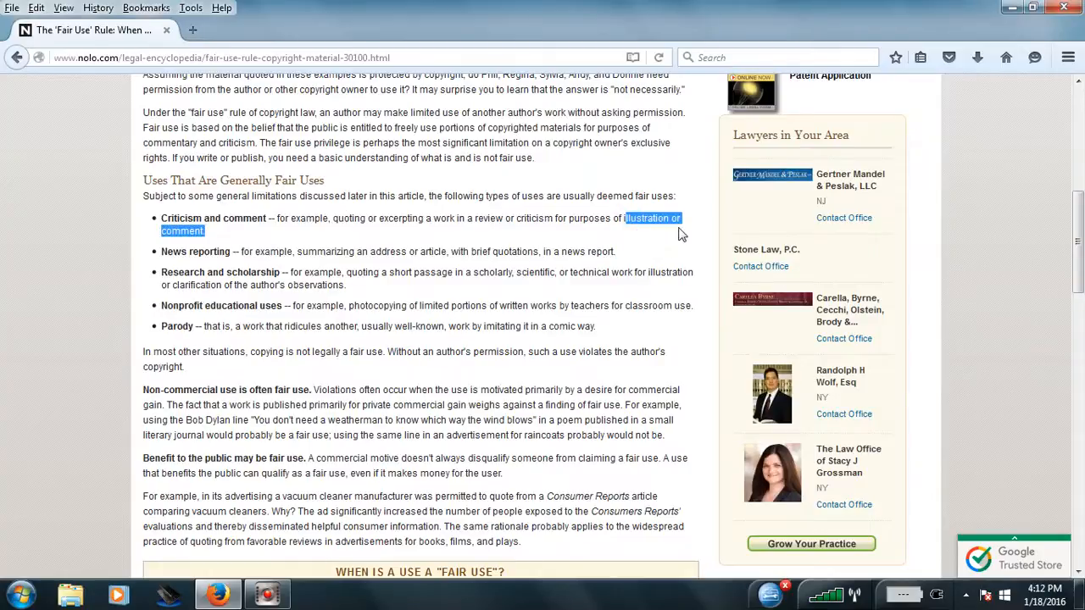
{"action": "left_click", "coordinate": [680, 233]}
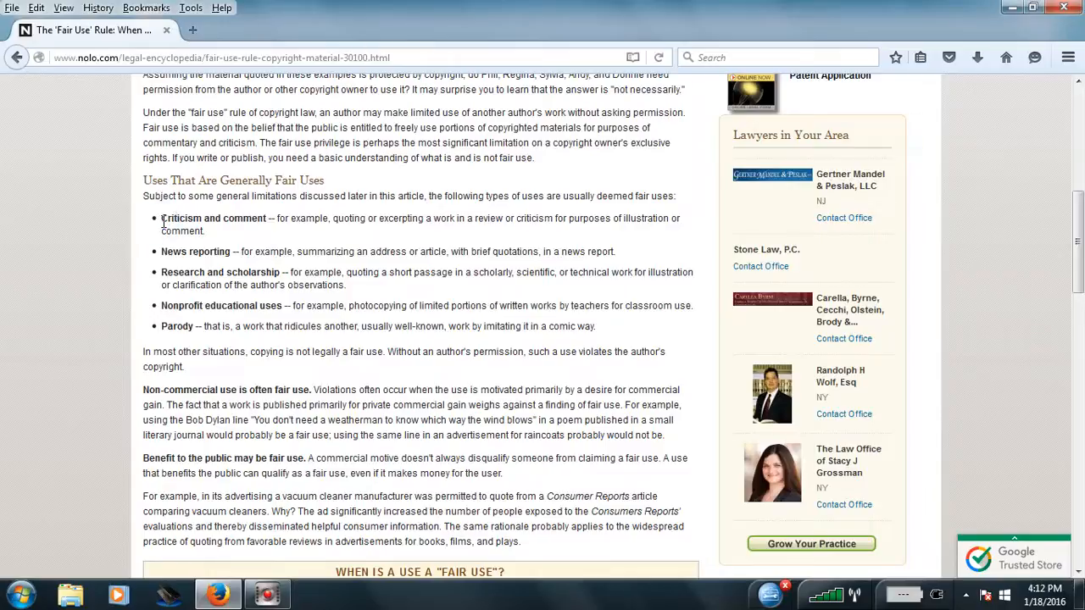
{"action": "left_click_drag", "start_coordinate": [161, 218], "coordinate": [224, 237]}
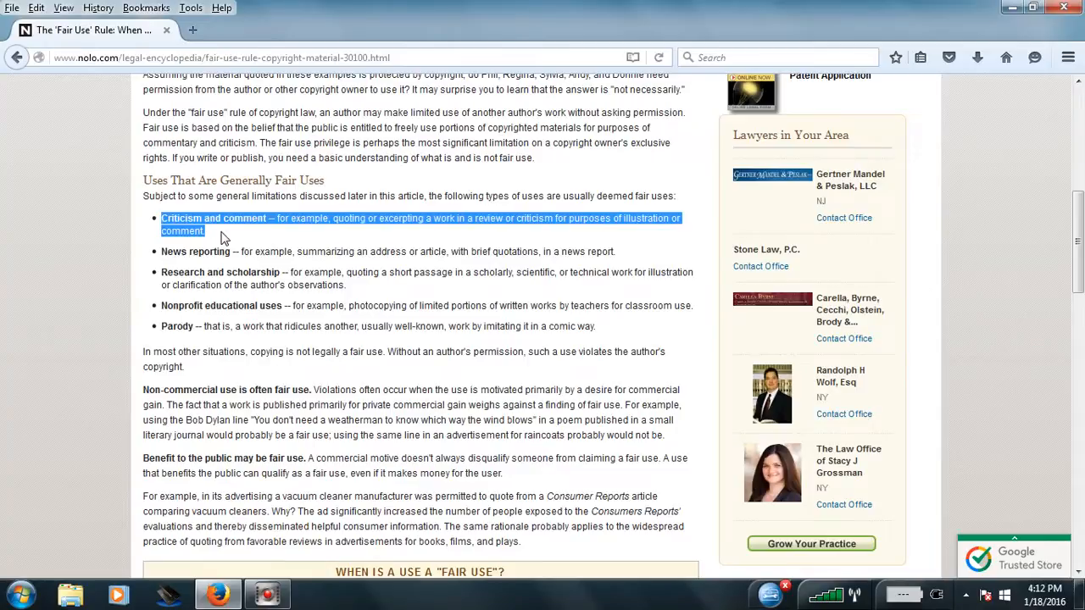
{"action": "left_click", "coordinate": [225, 230]}
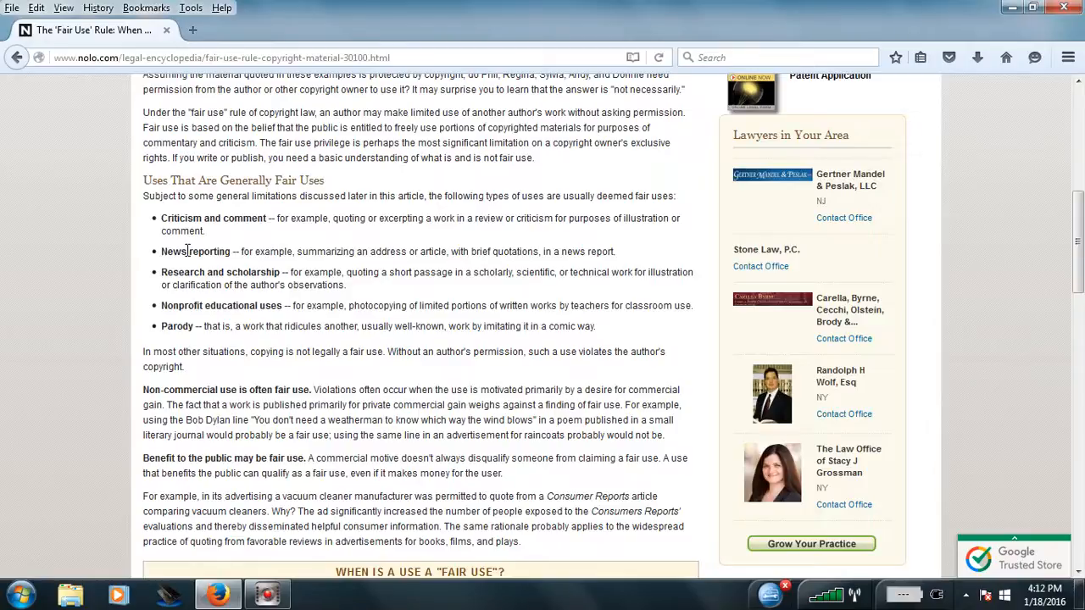
Review the Research and scholarship example, then go back to the Google results and select the misspelled query
{"action": "left_click", "coordinate": [187, 251]}
{"action": "left_click_drag", "start_coordinate": [444, 272], "coordinate": [584, 276]}
{"action": "left_click", "coordinate": [520, 280]}
{"action": "scroll", "coordinate": [178, 389], "scroll_direction": "down", "scroll_amount": 10}
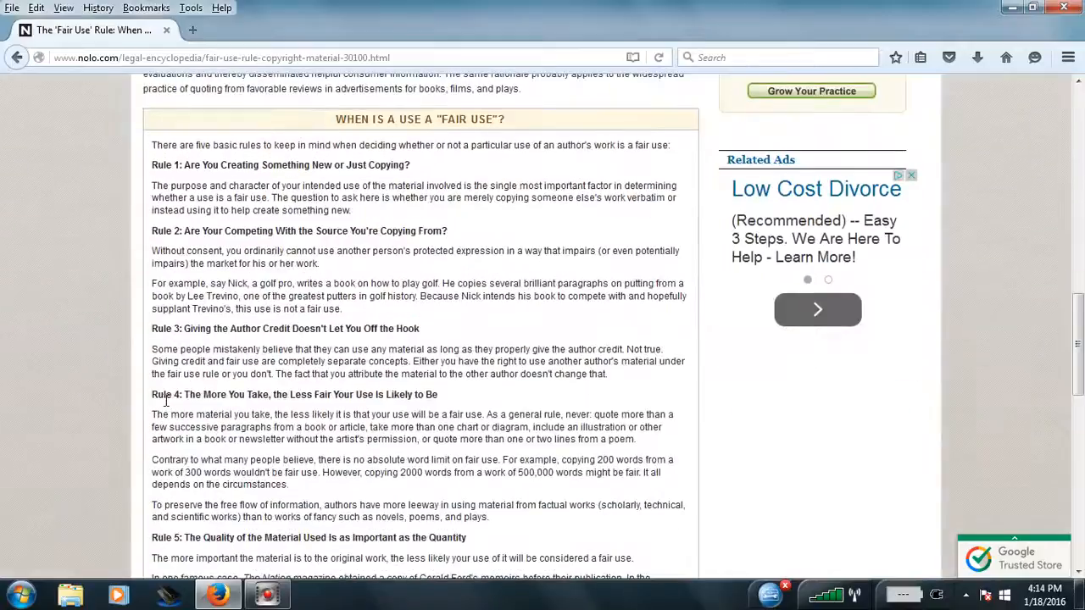
{"action": "scroll", "coordinate": [165, 399], "scroll_direction": "up", "scroll_amount": 8}
{"action": "scroll", "coordinate": [163, 402], "scroll_direction": "up", "scroll_amount": 6}
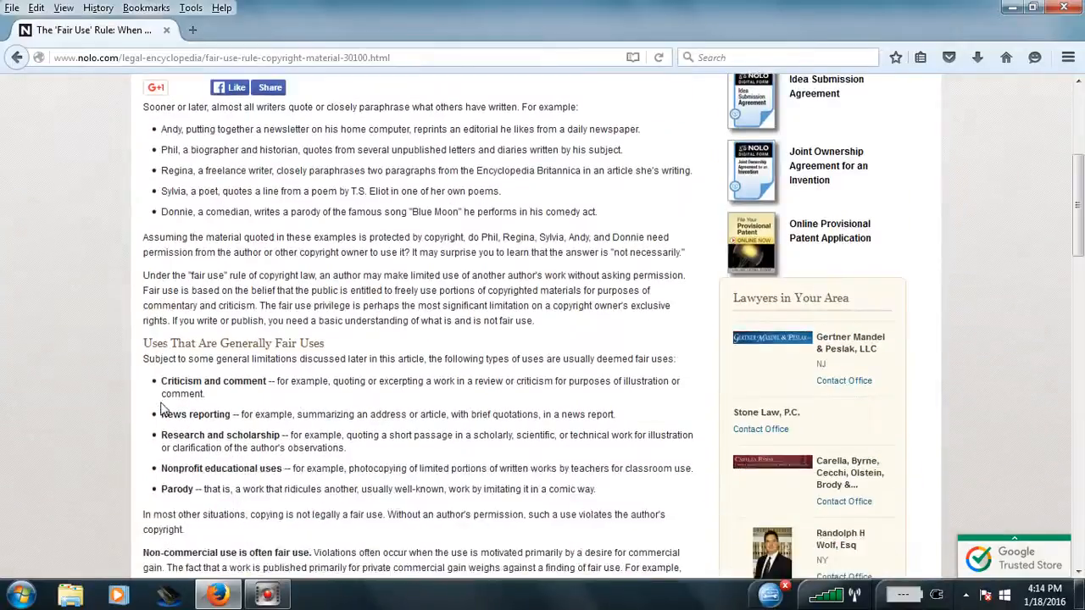
{"action": "scroll", "coordinate": [163, 403], "scroll_direction": "down", "scroll_amount": 4}
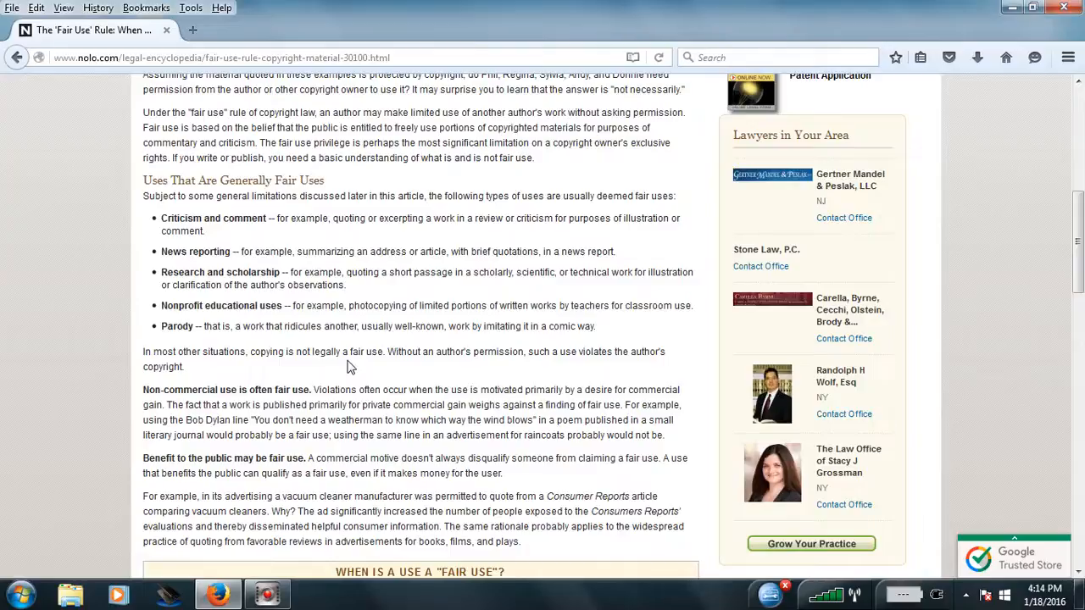
{"action": "scroll", "coordinate": [351, 366], "scroll_direction": "down", "scroll_amount": 10}
{"action": "scroll", "coordinate": [355, 325], "scroll_direction": "down", "scroll_amount": 8}
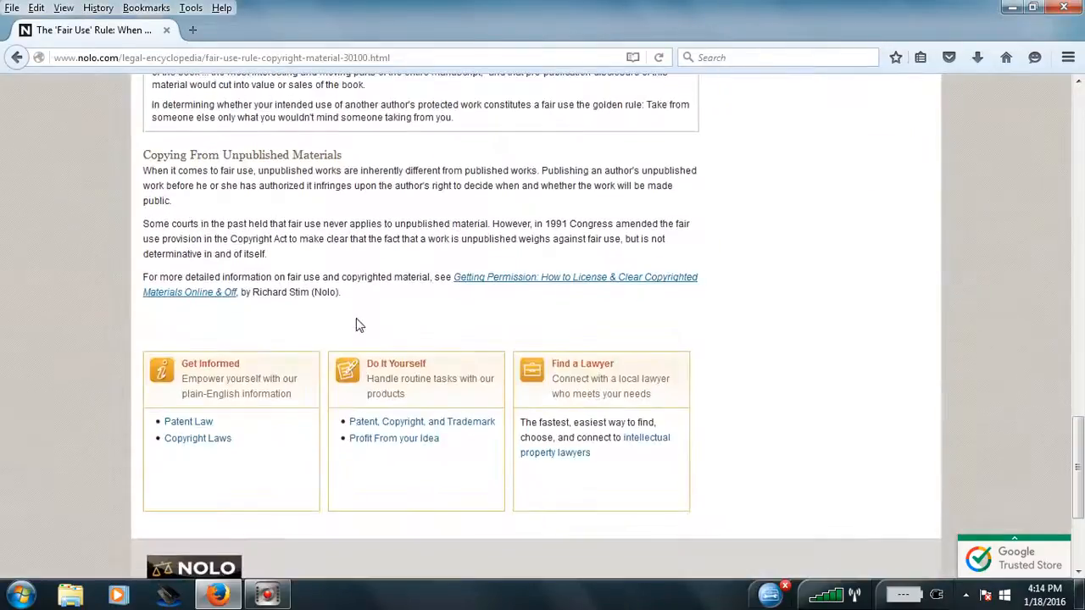
{"action": "scroll", "coordinate": [355, 325], "scroll_direction": "up", "scroll_amount": 5}
{"action": "scroll", "coordinate": [355, 324], "scroll_direction": "up", "scroll_amount": 8}
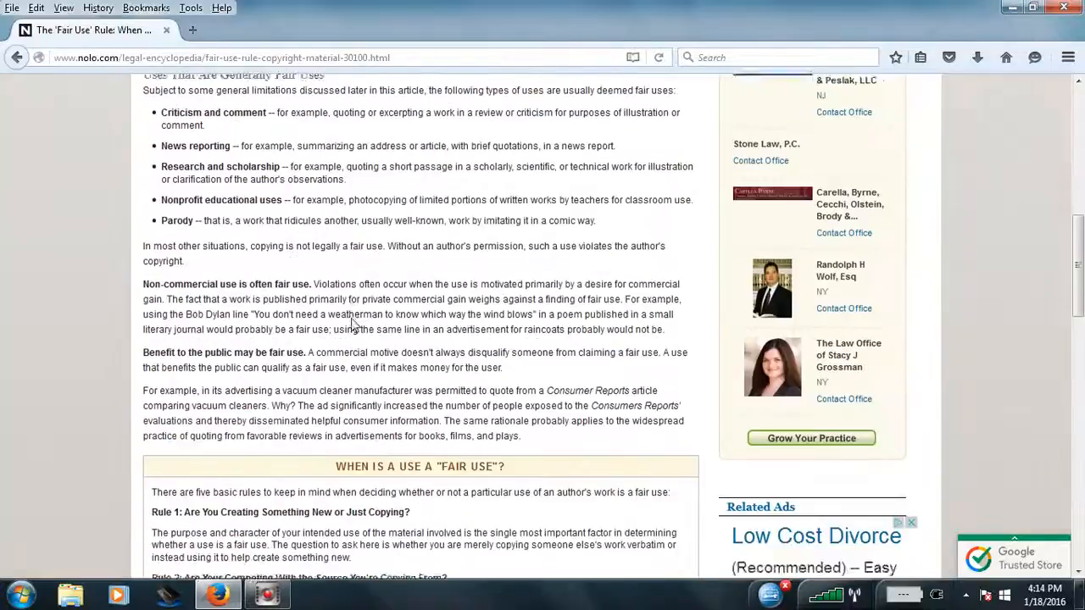
{"action": "scroll", "coordinate": [355, 325], "scroll_direction": "up", "scroll_amount": 3}
{"action": "scroll", "coordinate": [351, 319], "scroll_direction": "up", "scroll_amount": 3}
{"action": "scroll", "coordinate": [351, 319], "scroll_direction": "up", "scroll_amount": 2}
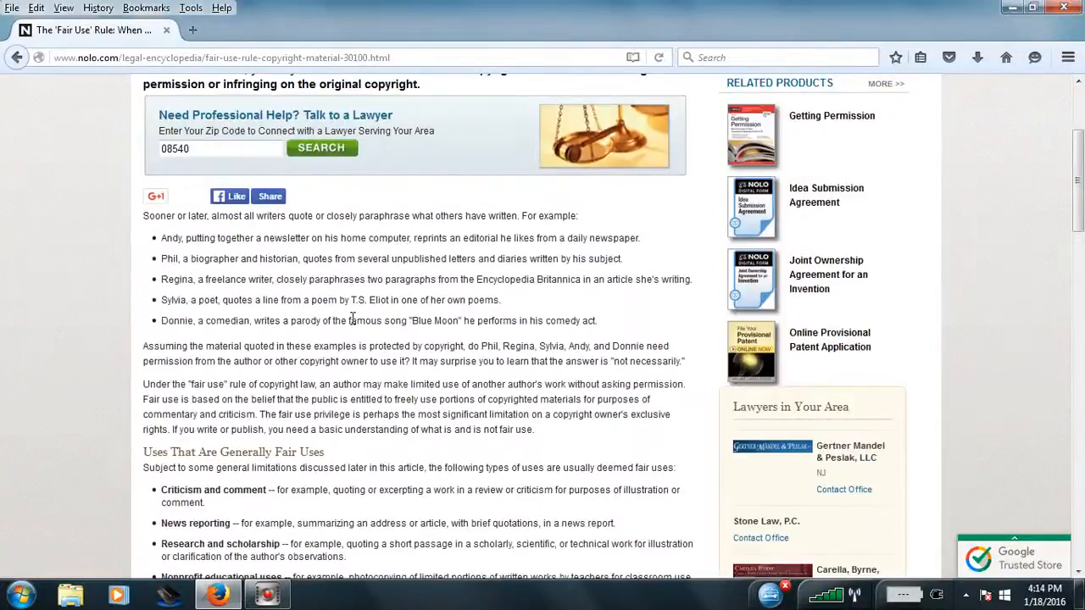
{"action": "scroll", "coordinate": [351, 318], "scroll_direction": "up", "scroll_amount": 3}
{"action": "scroll", "coordinate": [350, 318], "scroll_direction": "down", "scroll_amount": 4}
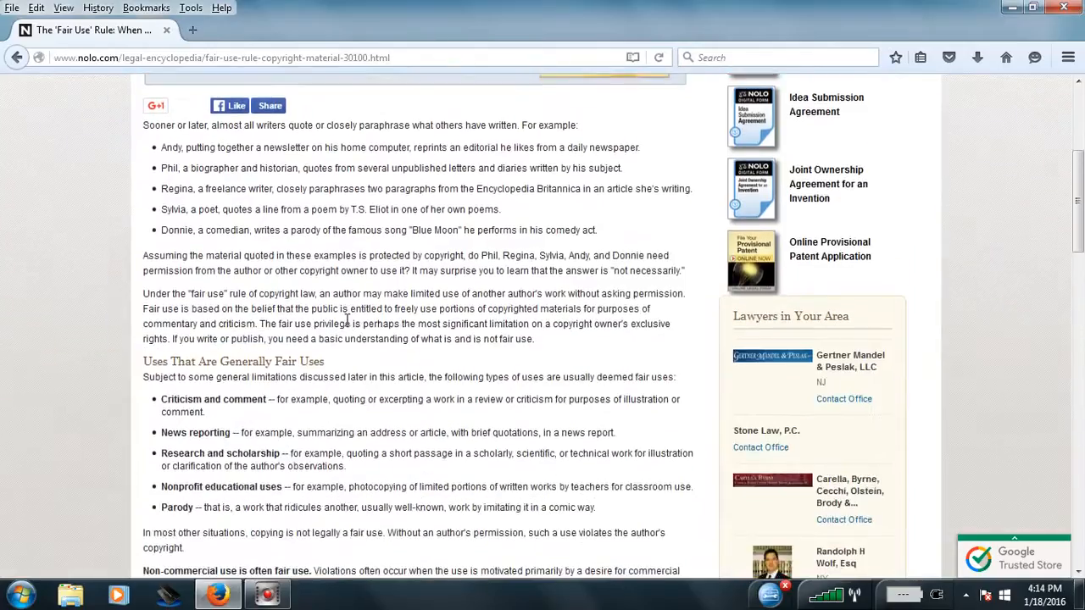
{"action": "scroll", "coordinate": [347, 320], "scroll_direction": "up", "scroll_amount": 3}
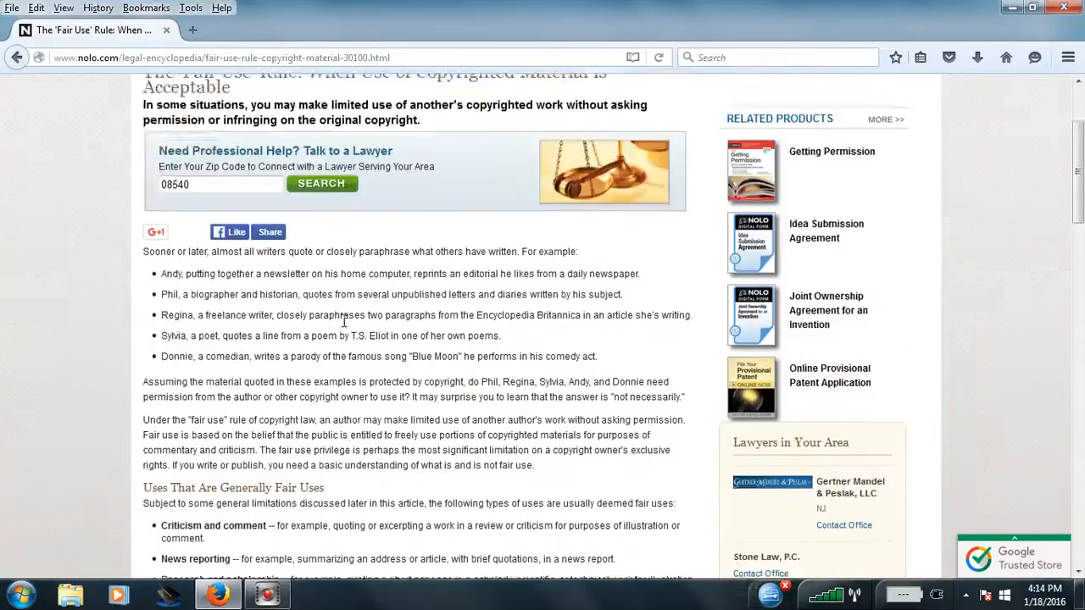
{"action": "scroll", "coordinate": [348, 320], "scroll_direction": "up", "scroll_amount": 3}
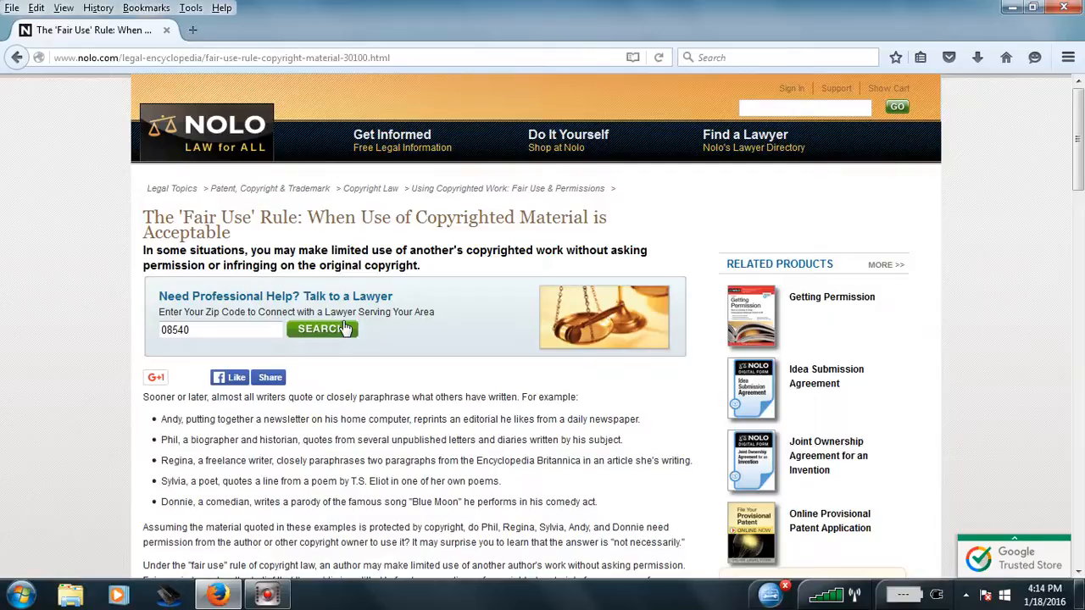
{"action": "scroll", "coordinate": [346, 329], "scroll_direction": "down", "scroll_amount": 3}
{"action": "scroll", "coordinate": [342, 322], "scroll_direction": "down", "scroll_amount": 2}
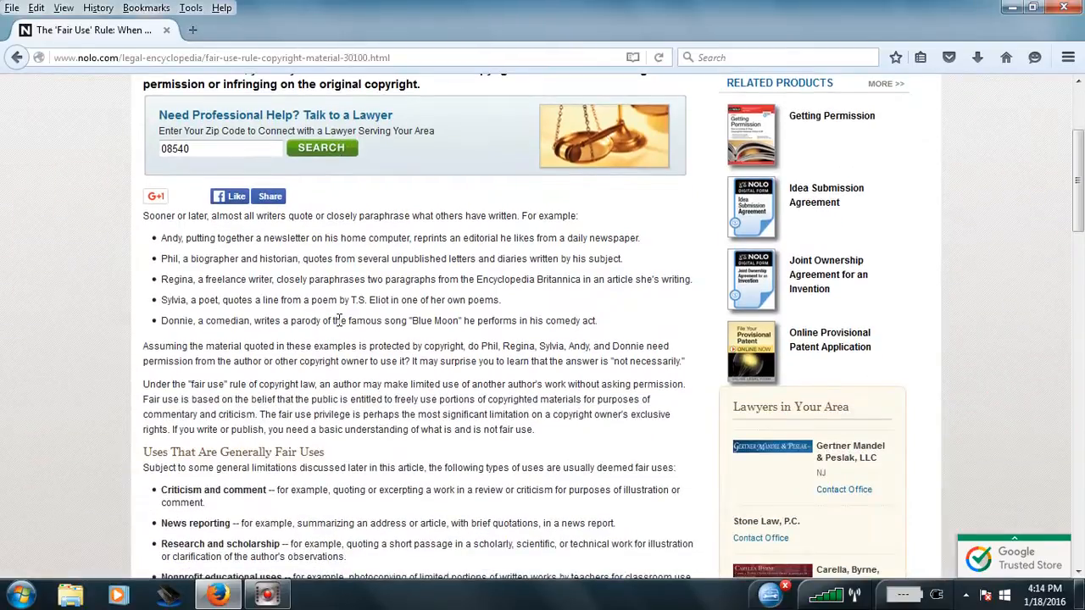
{"action": "scroll", "coordinate": [339, 320], "scroll_direction": "down", "scroll_amount": 4}
{"action": "scroll", "coordinate": [325, 318], "scroll_direction": "down", "scroll_amount": 2}
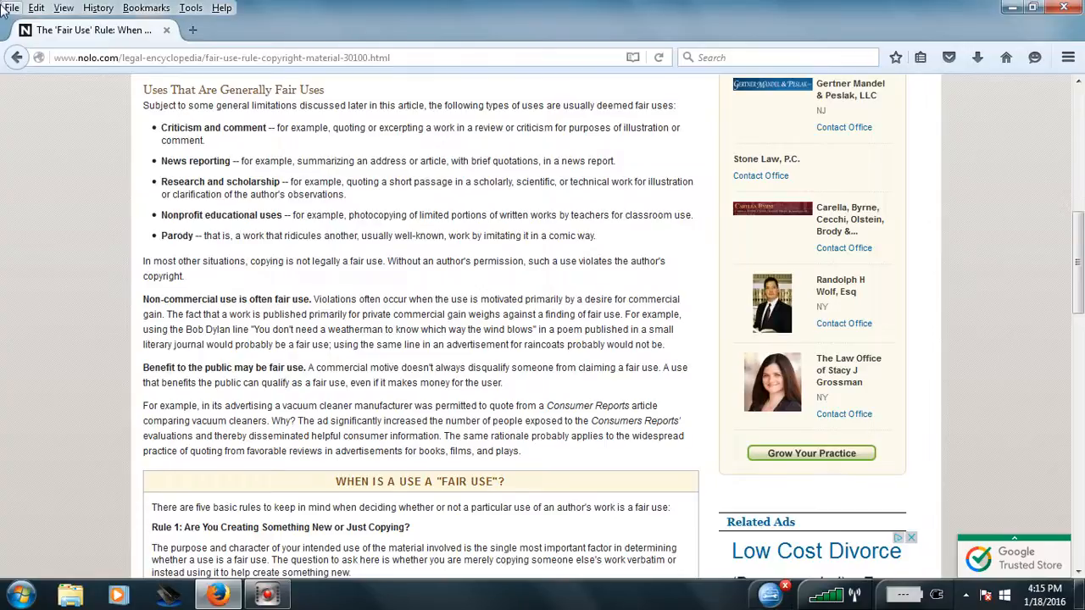
{"action": "left_click", "coordinate": [15, 57]}
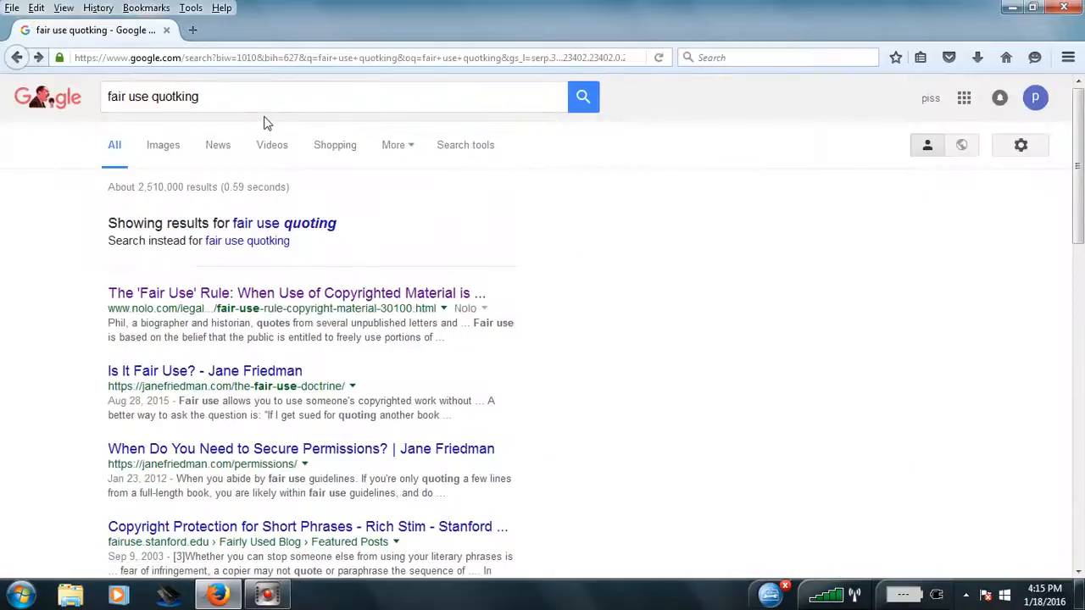
{"action": "triple_click", "coordinate": [261, 96]}
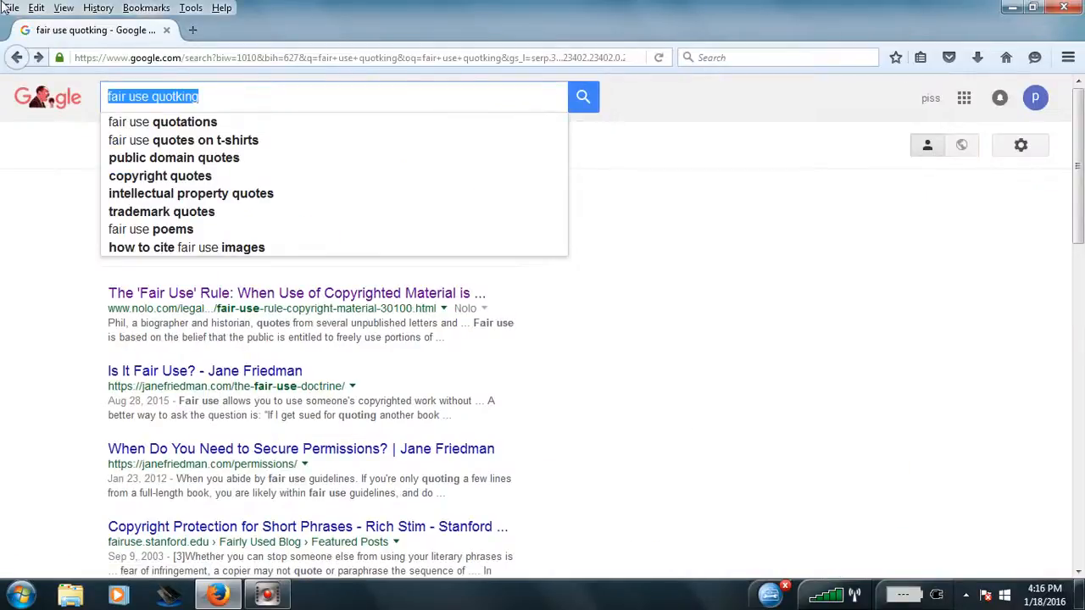
Replace the query with 'first amendment freedom of speech' using Google's suggestions
{"action": "key", "text": "BackSpace"}
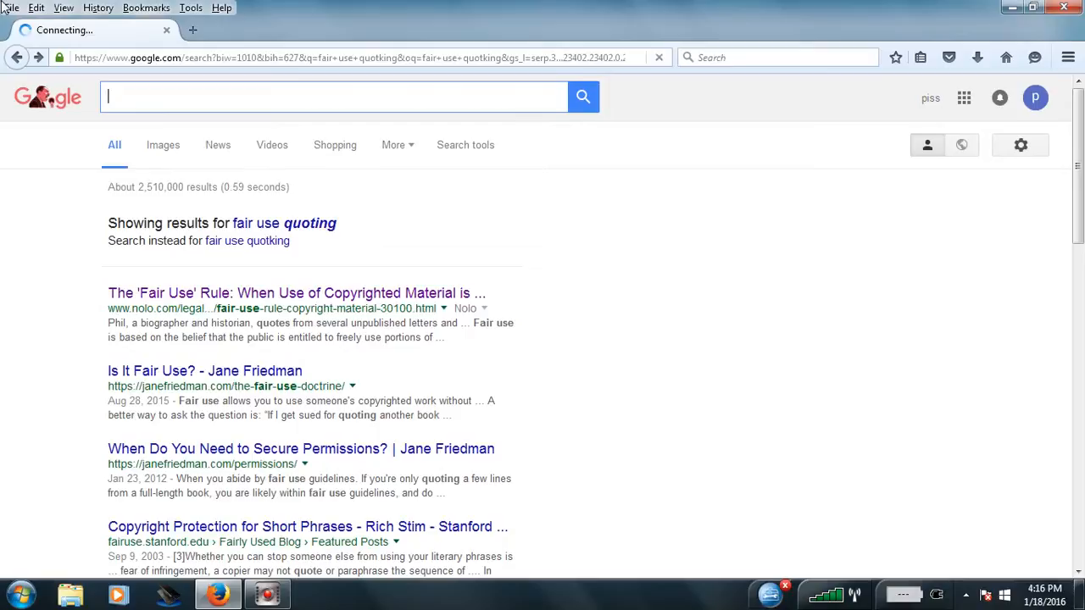
{"action": "type", "text": "fi"}
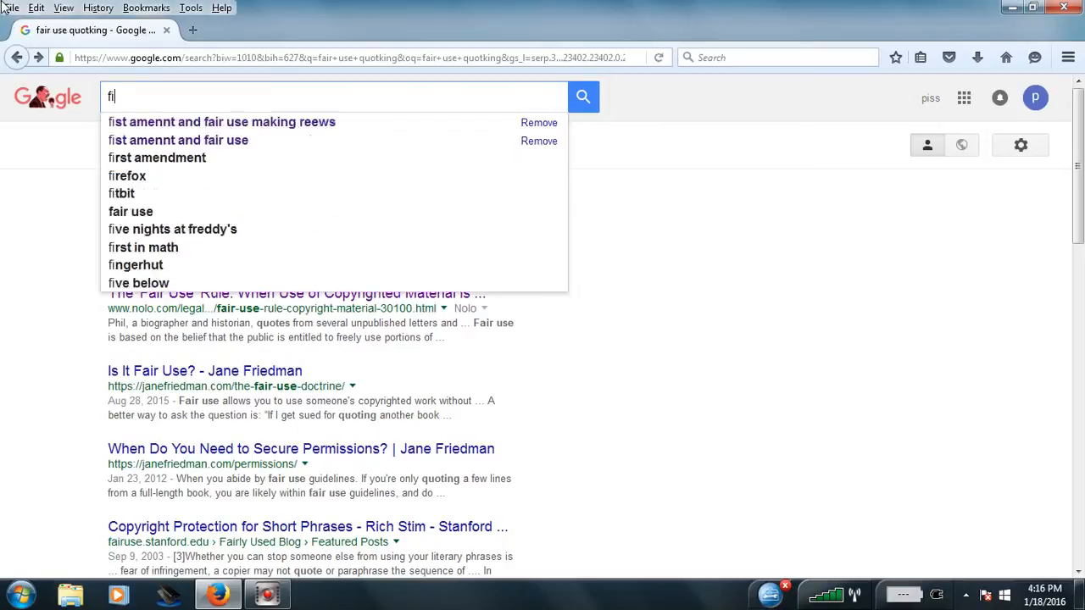
{"action": "type", "text": "rst"}
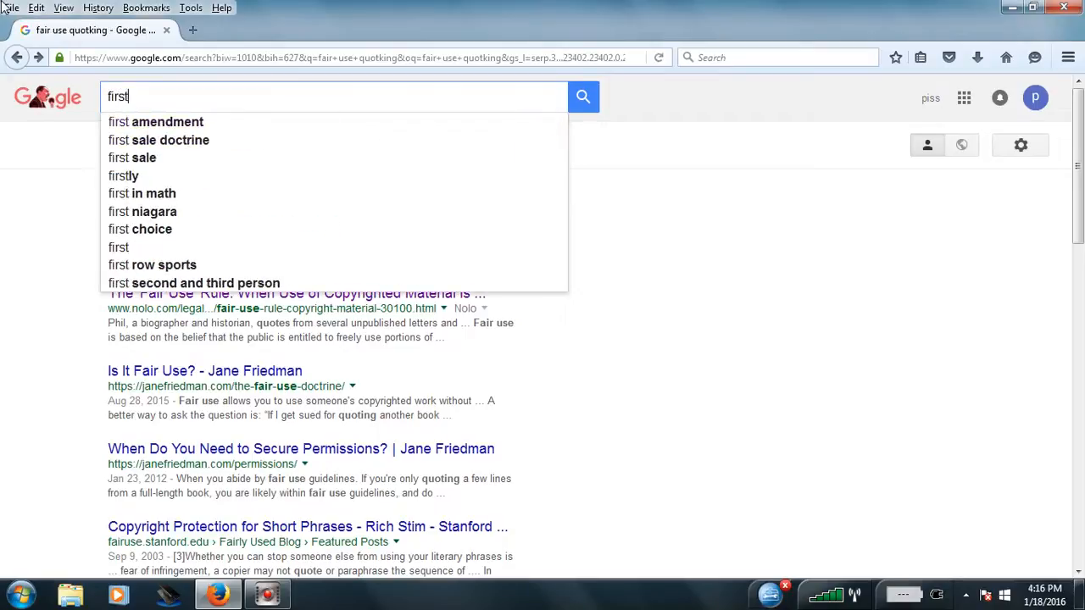
{"action": "left_click", "coordinate": [166, 122]}
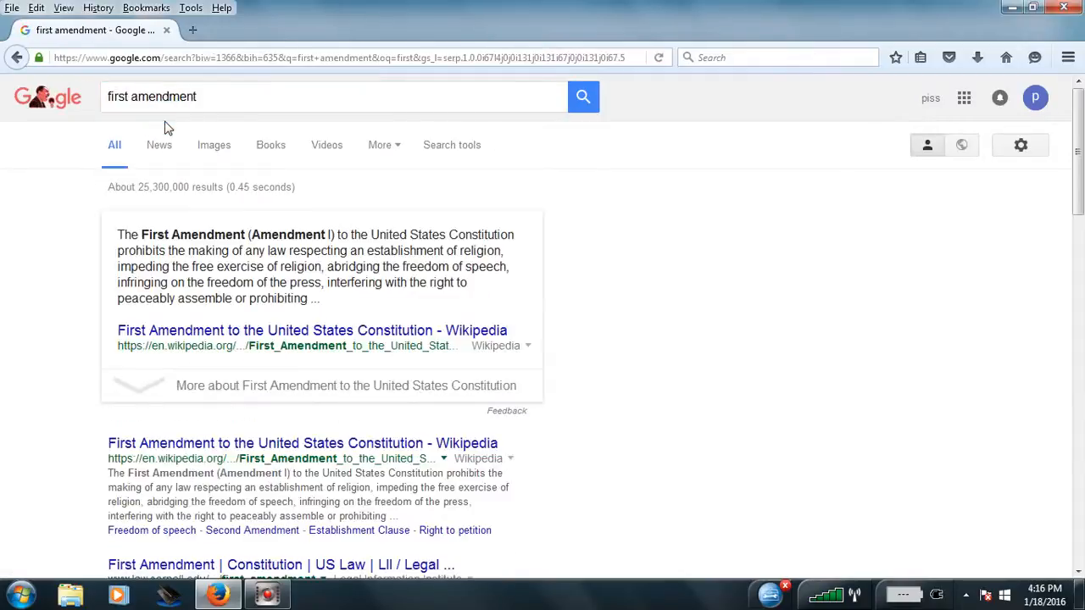
{"action": "left_click", "coordinate": [225, 90]}
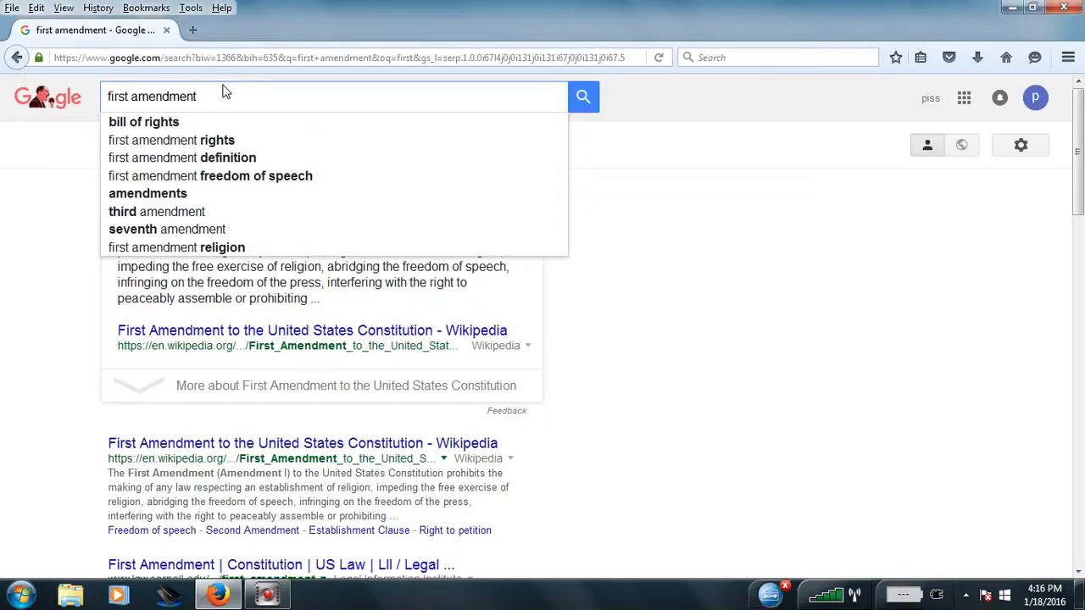
{"action": "left_click", "coordinate": [203, 176]}
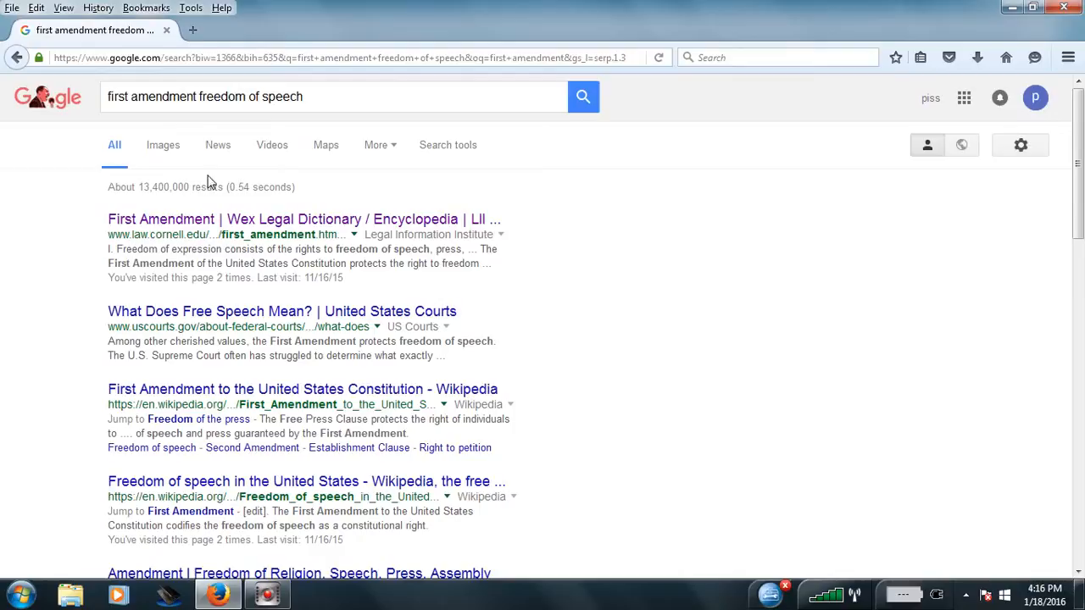
Load the Cornell LII Wex First Amendment overview from the search results
{"action": "left_click", "coordinate": [252, 220]}
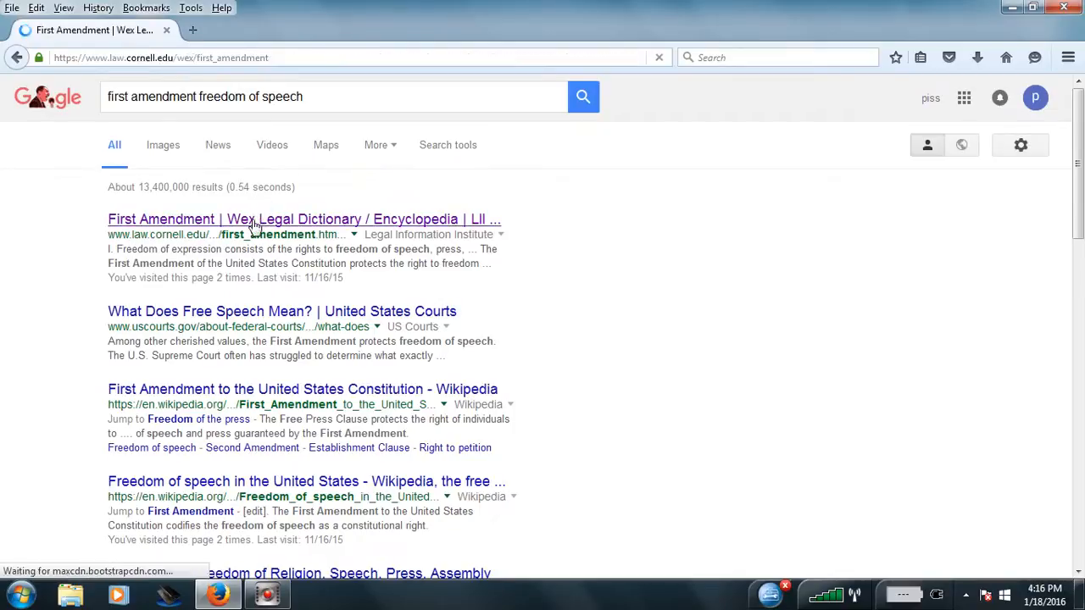
{"action": "scroll", "coordinate": [337, 259], "scroll_direction": "down", "scroll_amount": 3}
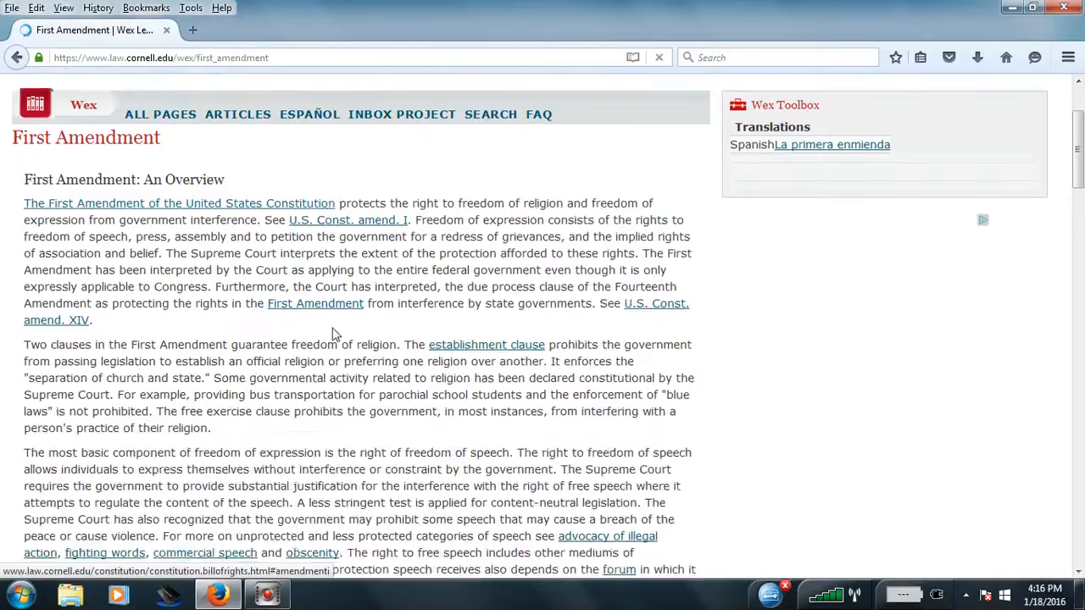
{"action": "scroll", "coordinate": [331, 322], "scroll_direction": "down", "scroll_amount": 3}
{"action": "scroll", "coordinate": [326, 333], "scroll_direction": "down", "scroll_amount": 2}
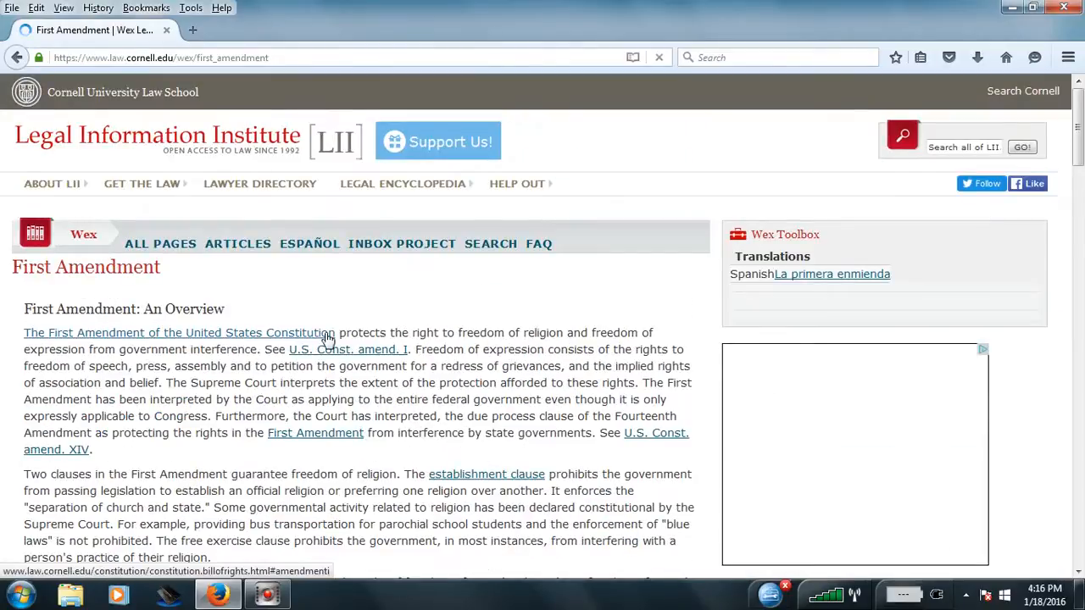
{"action": "scroll", "coordinate": [327, 333], "scroll_direction": "down", "scroll_amount": 1}
{"action": "scroll", "coordinate": [312, 340], "scroll_direction": "down", "scroll_amount": 3}
{"action": "scroll", "coordinate": [305, 343], "scroll_direction": "down", "scroll_amount": 3}
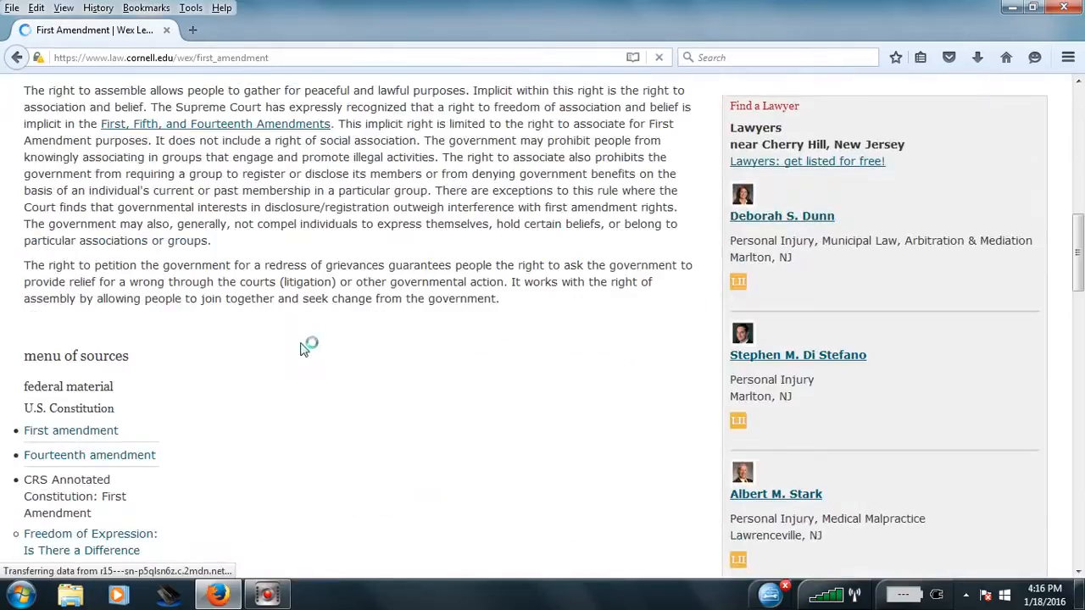
{"action": "scroll", "coordinate": [304, 349], "scroll_direction": "down", "scroll_amount": 2}
{"action": "scroll", "coordinate": [304, 349], "scroll_direction": "up", "scroll_amount": 5}
{"action": "scroll", "coordinate": [305, 349], "scroll_direction": "up", "scroll_amount": 5}
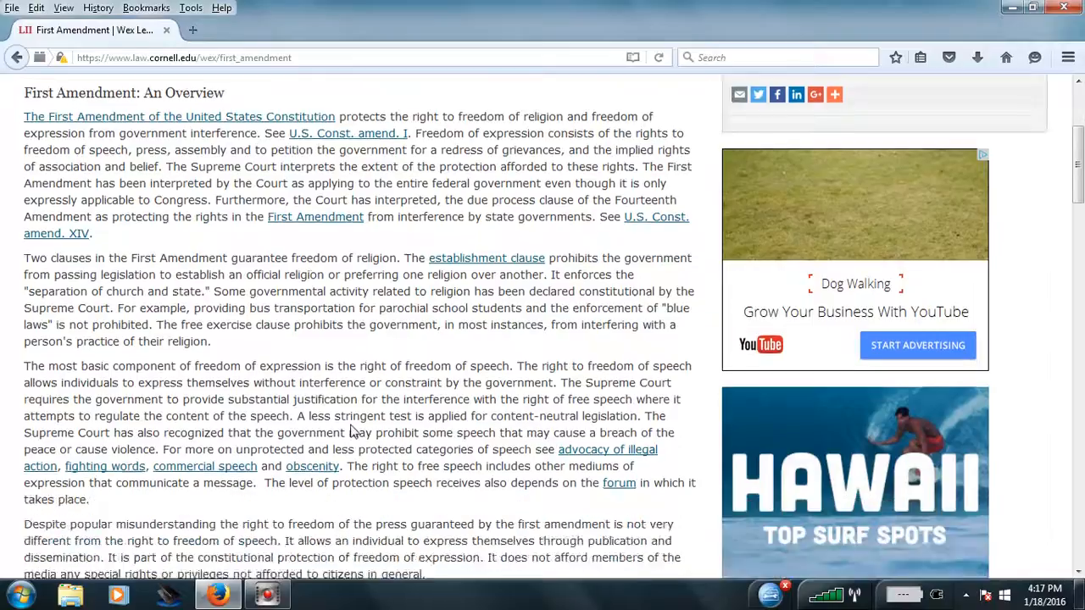
{"action": "scroll", "coordinate": [356, 423], "scroll_direction": "down", "scroll_amount": 3}
{"action": "scroll", "coordinate": [356, 424], "scroll_direction": "down", "scroll_amount": 3}
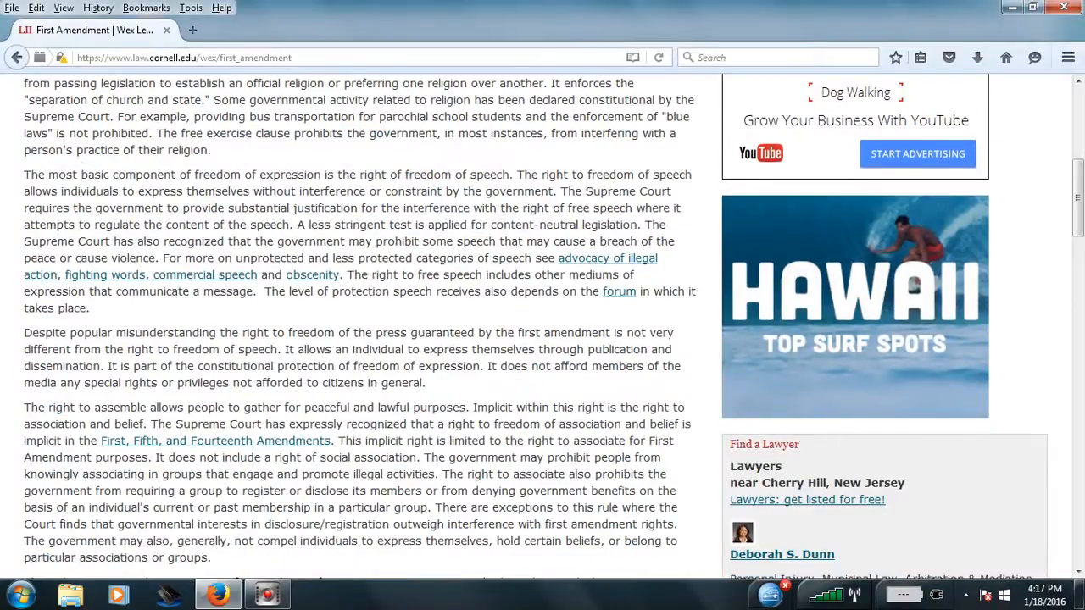
{"action": "scroll", "coordinate": [315, 211], "scroll_direction": "up", "scroll_amount": 6}
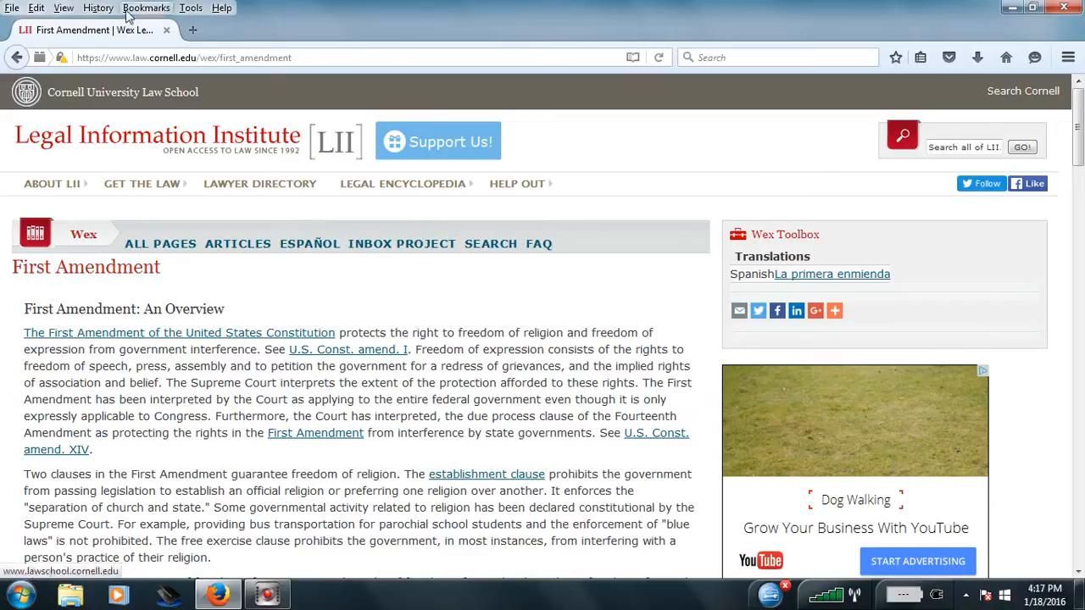
Go back from Cornell and load the bookmarked Stanford 'The Public Domain' overview by Rich Stim
{"action": "left_click", "coordinate": [16, 57]}
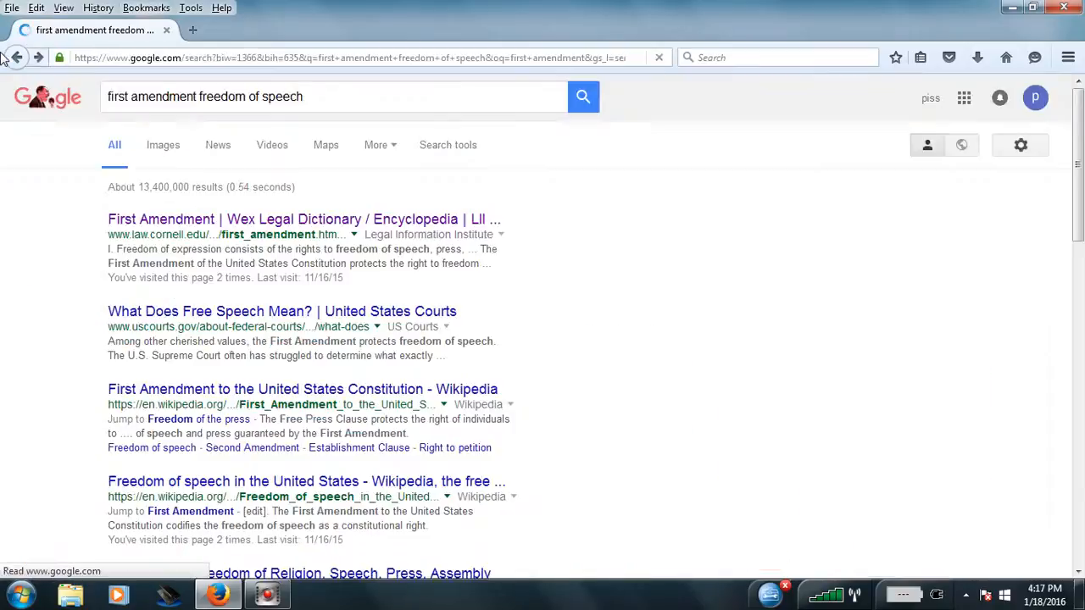
{"action": "left_click", "coordinate": [16, 57]}
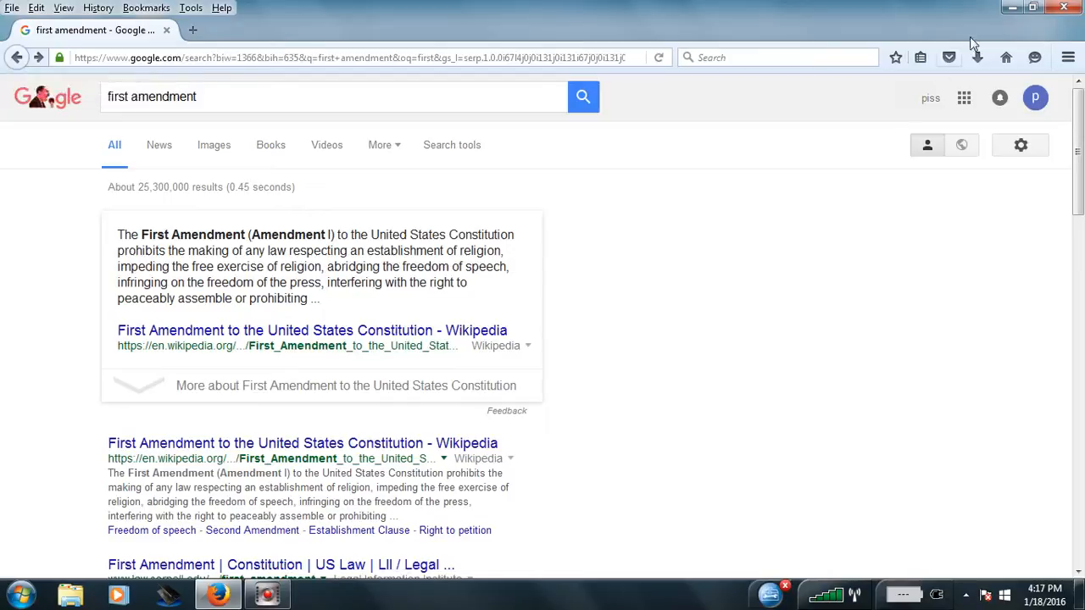
{"action": "left_click", "coordinate": [920, 57]}
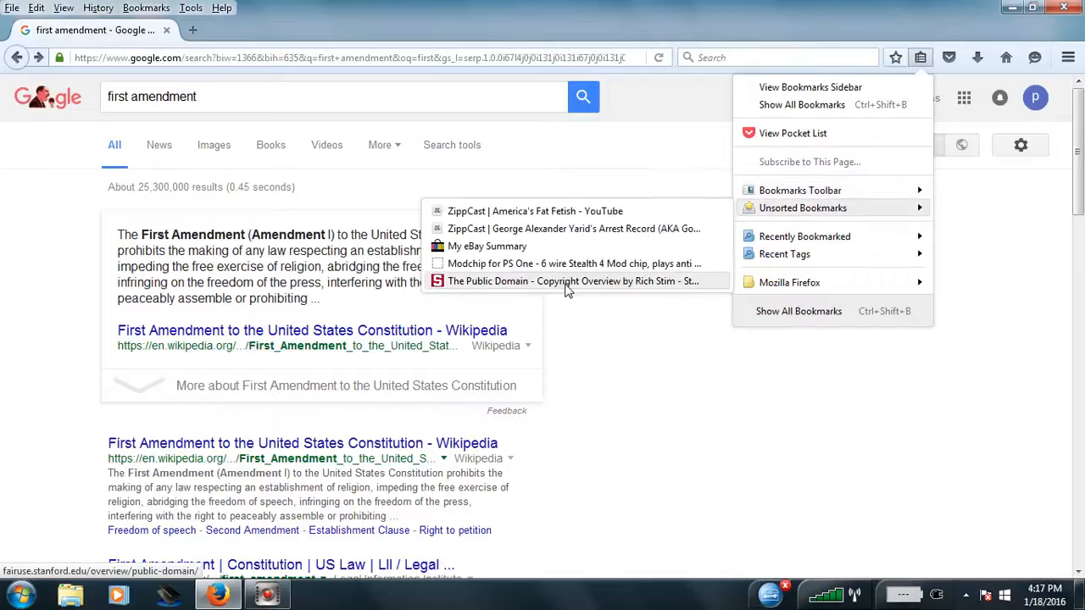
{"action": "mouse_move", "coordinate": [801, 208]}
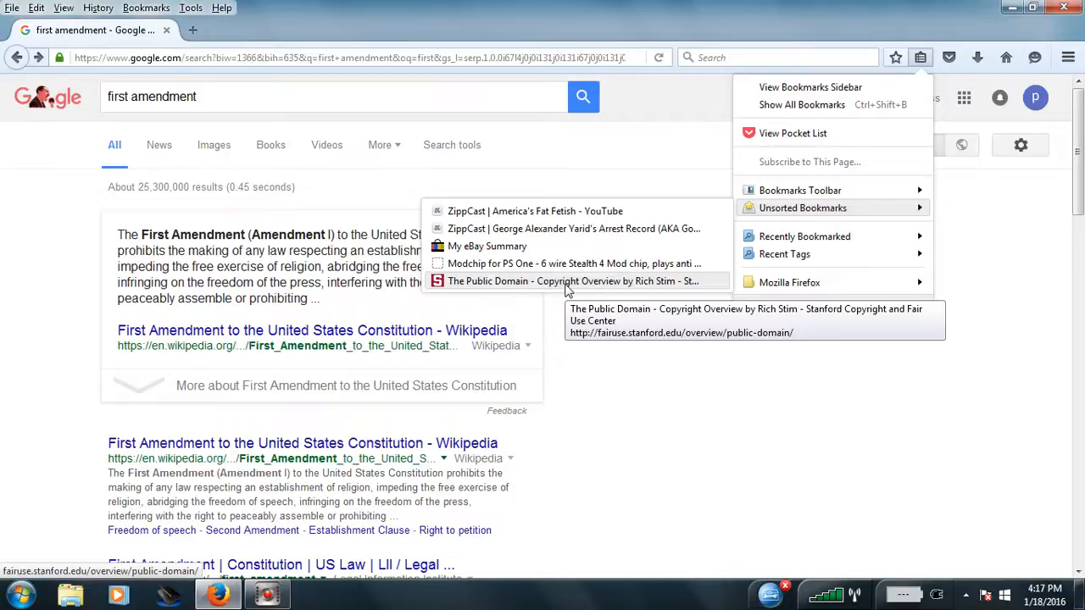
{"action": "left_click", "coordinate": [568, 282]}
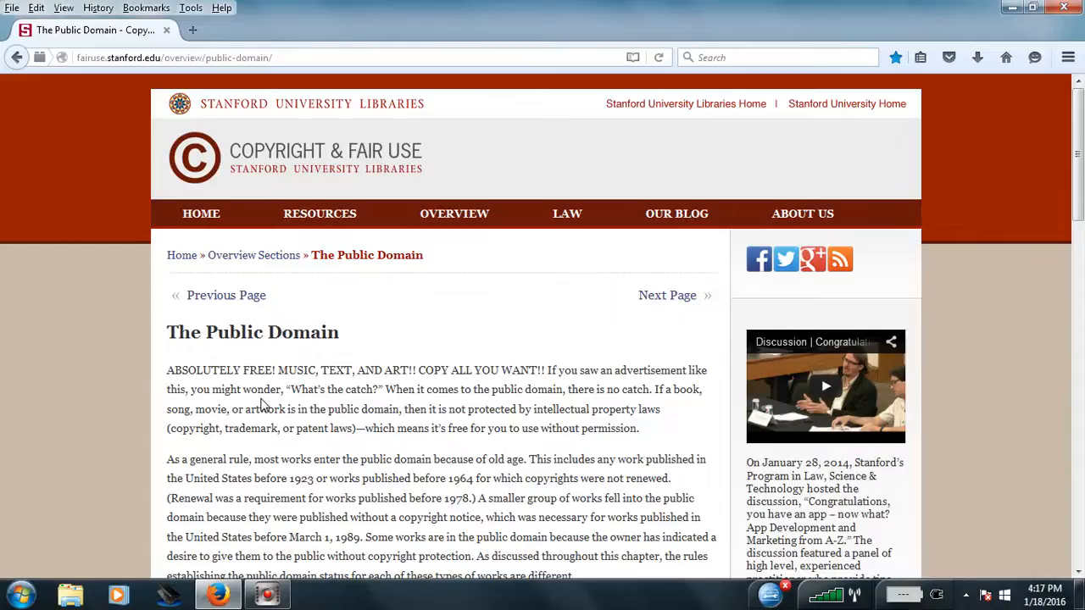
{"action": "scroll", "coordinate": [297, 377], "scroll_direction": "down", "scroll_amount": 2}
{"action": "scroll", "coordinate": [297, 377], "scroll_direction": "down", "scroll_amount": 1}
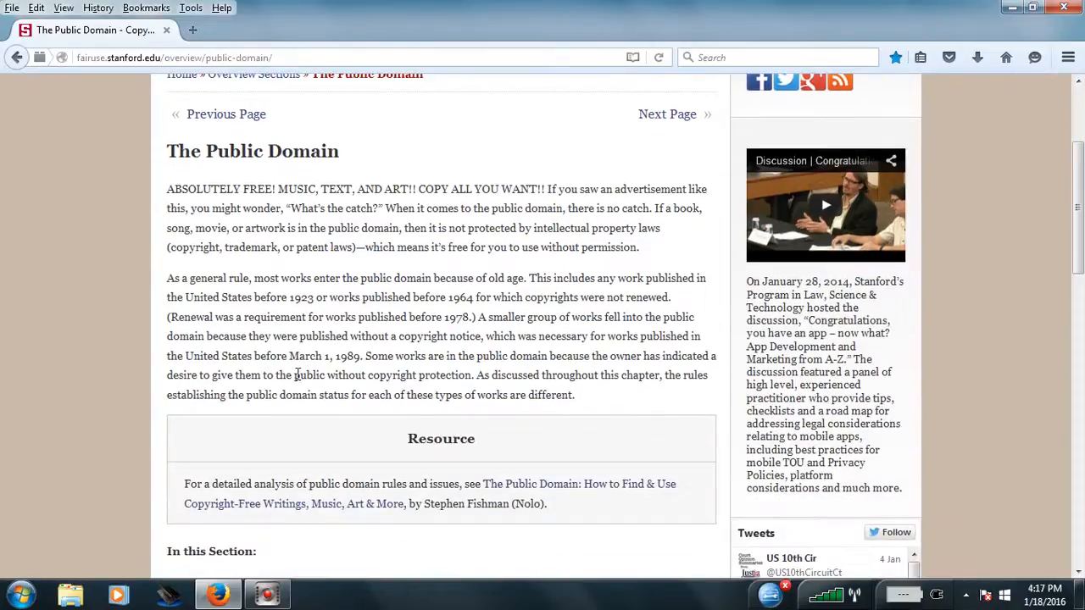
{"action": "scroll", "coordinate": [296, 377], "scroll_direction": "up", "scroll_amount": 2}
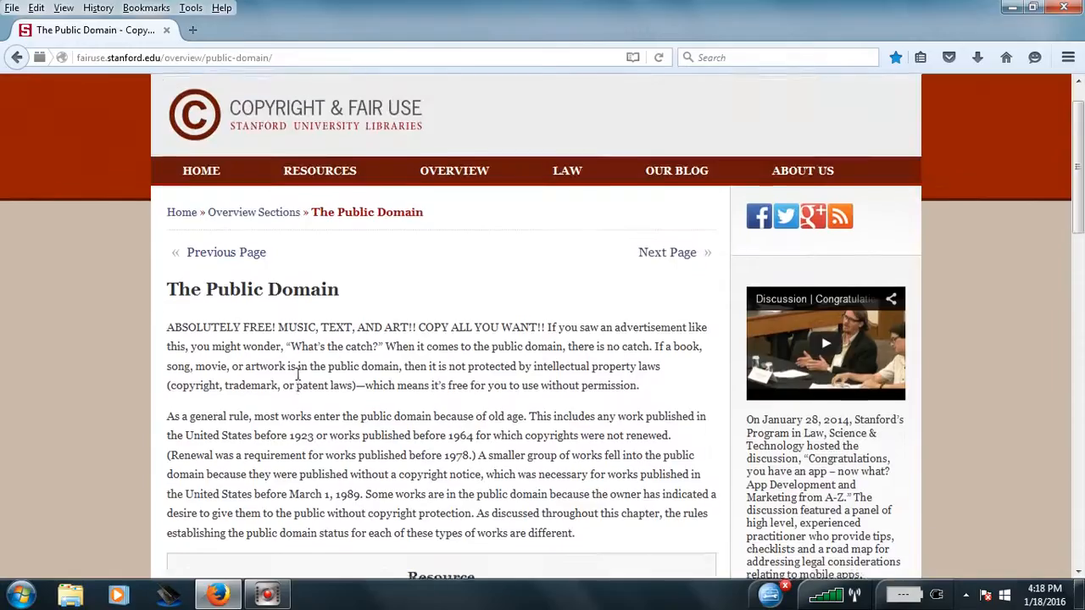
{"action": "scroll", "coordinate": [296, 377], "scroll_direction": "up", "scroll_amount": 1}
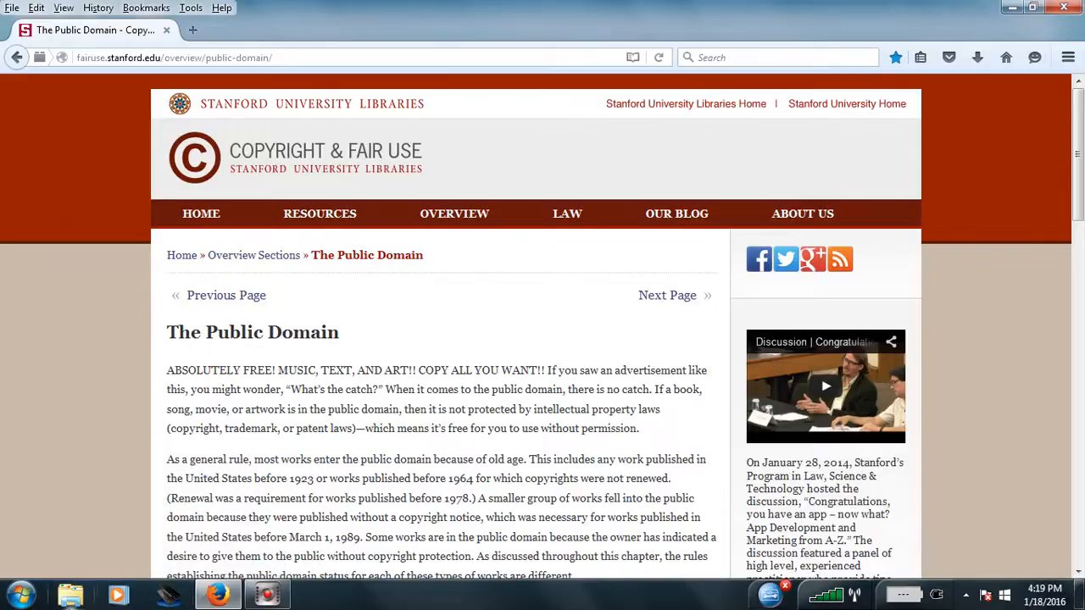
{"action": "scroll", "coordinate": [126, 564], "scroll_direction": "down", "scroll_amount": 5}
{"action": "scroll", "coordinate": [125, 564], "scroll_direction": "up", "scroll_amount": 5}
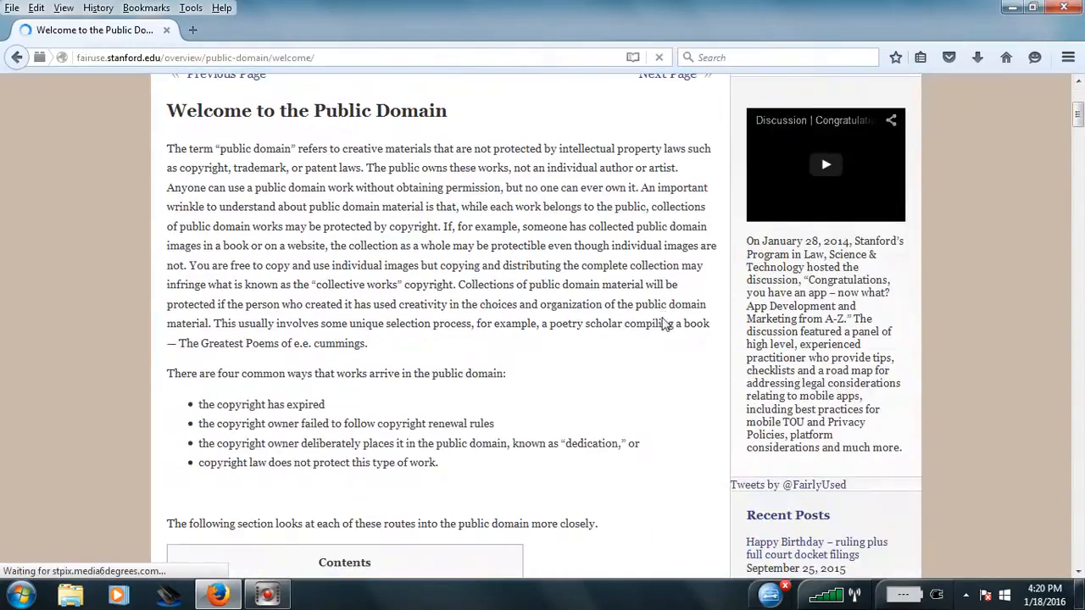
{"action": "scroll", "coordinate": [666, 322], "scroll_direction": "down", "scroll_amount": 3}
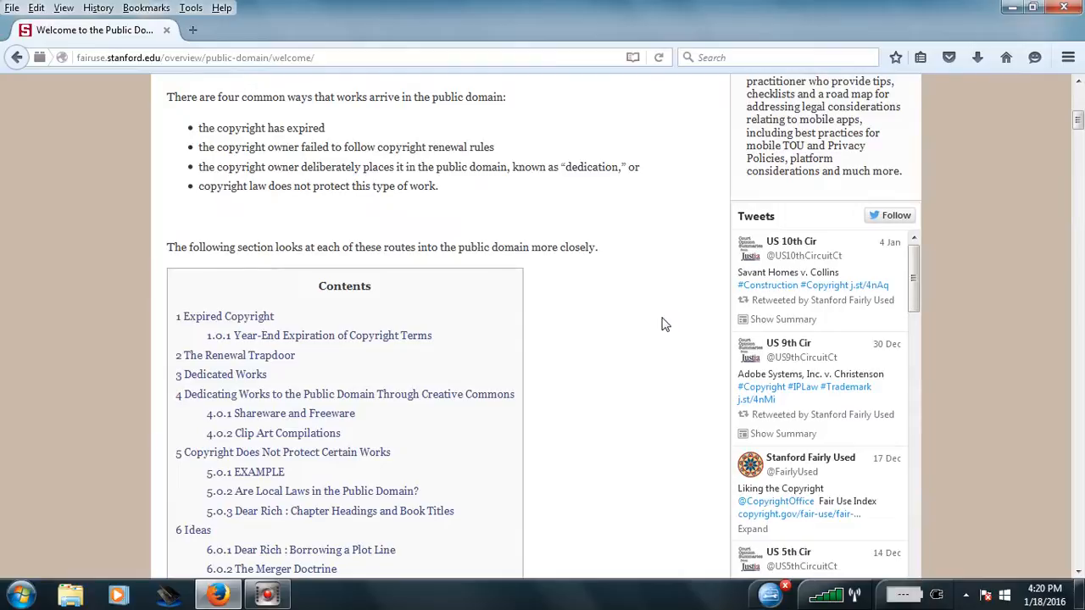
{"action": "scroll", "coordinate": [665, 324], "scroll_direction": "down", "scroll_amount": 5}
{"action": "scroll", "coordinate": [666, 324], "scroll_direction": "down", "scroll_amount": 5}
{"action": "scroll", "coordinate": [666, 325], "scroll_direction": "down", "scroll_amount": 3}
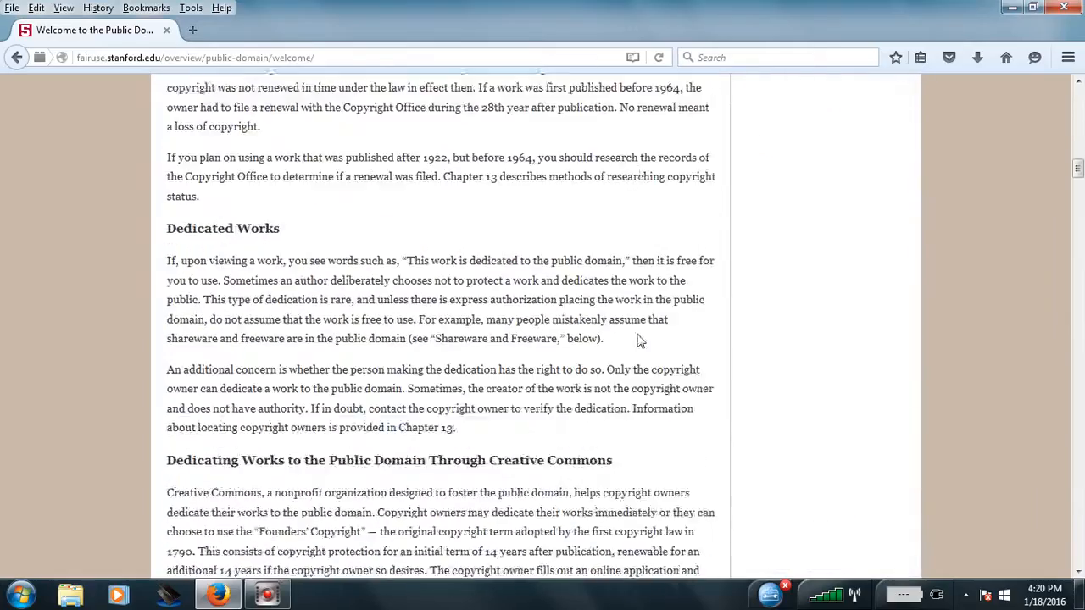
{"action": "scroll", "coordinate": [652, 330], "scroll_direction": "down", "scroll_amount": 3}
{"action": "scroll", "coordinate": [641, 331], "scroll_direction": "down", "scroll_amount": 5}
{"action": "scroll", "coordinate": [642, 331], "scroll_direction": "down", "scroll_amount": 5}
{"action": "scroll", "coordinate": [641, 331], "scroll_direction": "down", "scroll_amount": 4}
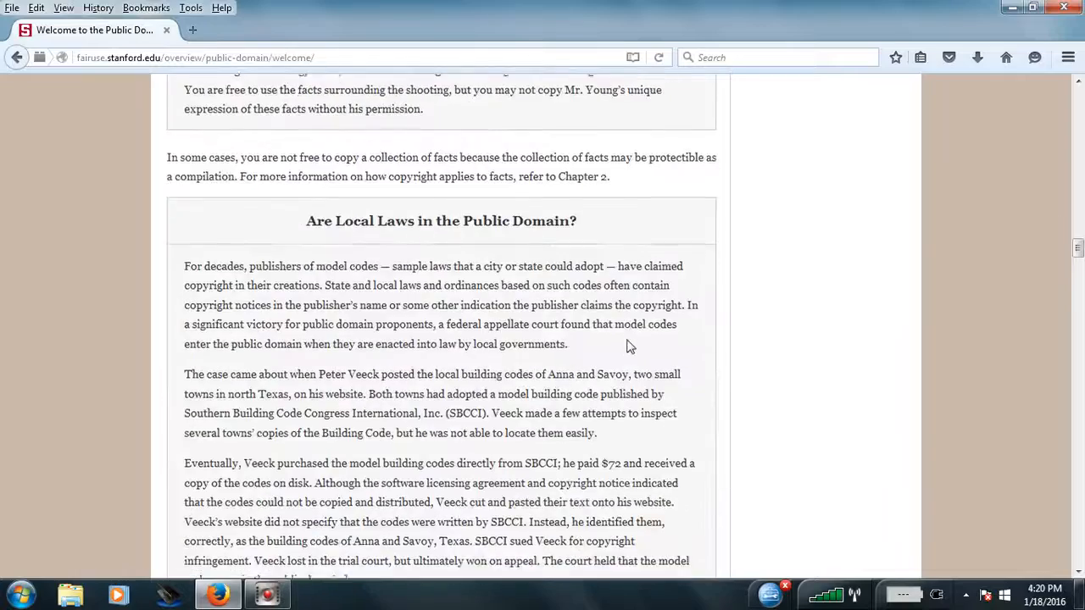
{"action": "scroll", "coordinate": [628, 337], "scroll_direction": "down", "scroll_amount": 4}
{"action": "scroll", "coordinate": [628, 337], "scroll_direction": "up", "scroll_amount": 5}
{"action": "scroll", "coordinate": [629, 338], "scroll_direction": "up", "scroll_amount": 5}
{"action": "scroll", "coordinate": [629, 337], "scroll_direction": "up", "scroll_amount": 5}
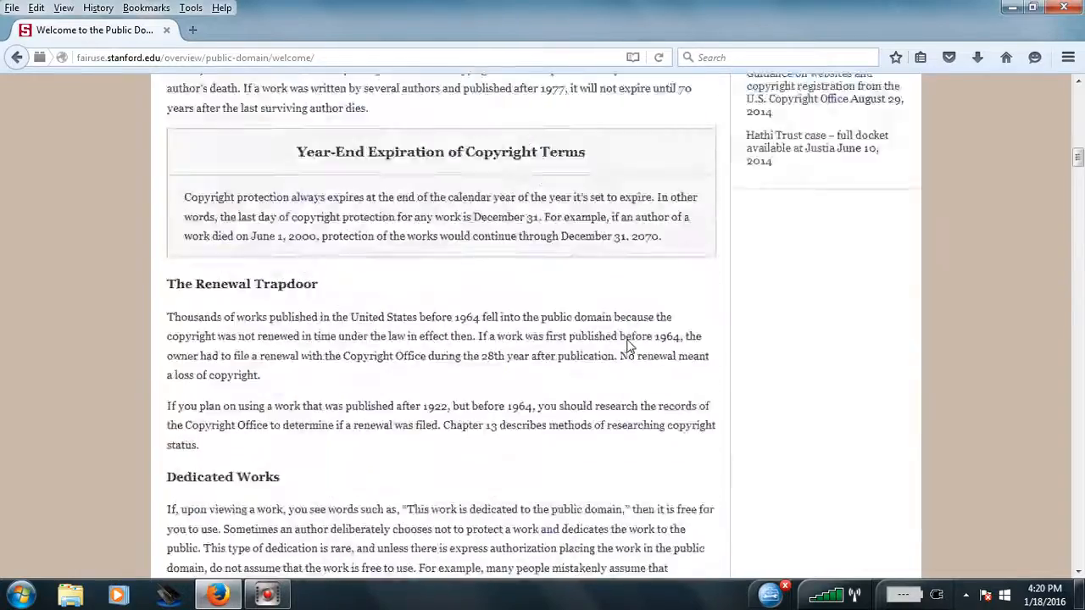
{"action": "scroll", "coordinate": [629, 343], "scroll_direction": "up", "scroll_amount": 5}
{"action": "scroll", "coordinate": [628, 348], "scroll_direction": "up", "scroll_amount": 5}
{"action": "scroll", "coordinate": [628, 348], "scroll_direction": "up", "scroll_amount": 3}
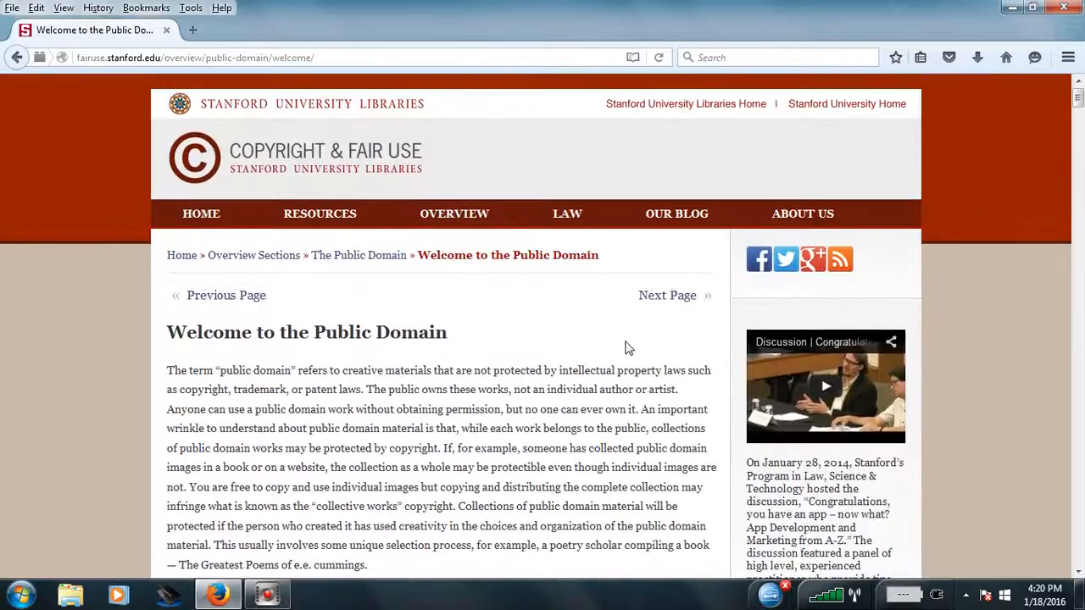